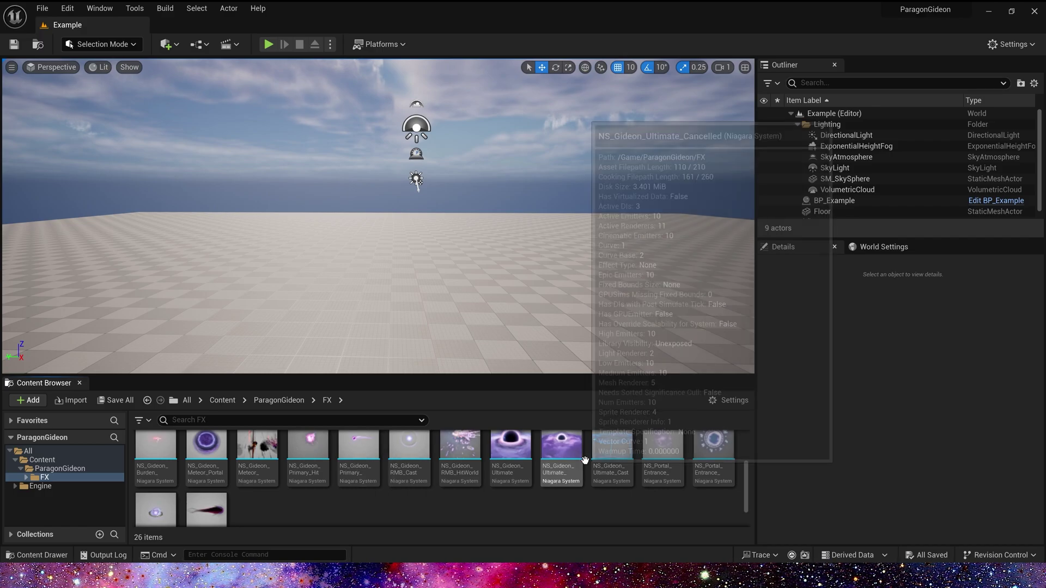
Look through the Niagara systems in the ParagonGideon FX folder
mouse_move(535, 470)
scroll(450, 463, "up", 2)
scroll(450, 463, "down", 2)
scroll(450, 463, "up", 2)
scroll(450, 455, "down", 2)
scroll(450, 455, "up", 2)
left_click(469, 462)
scroll(381, 485, "down", 3)
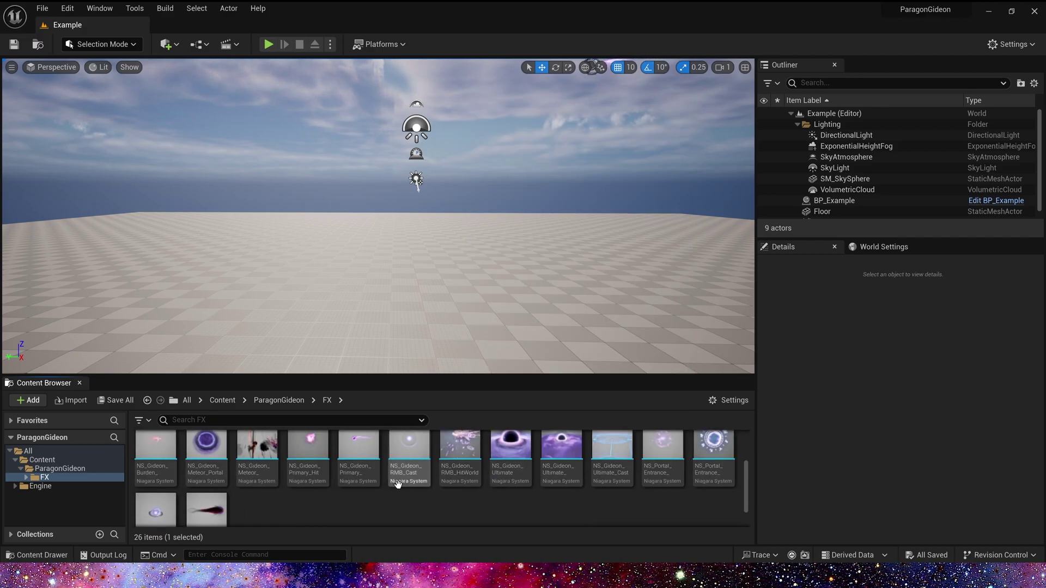
mouse_move(220, 493)
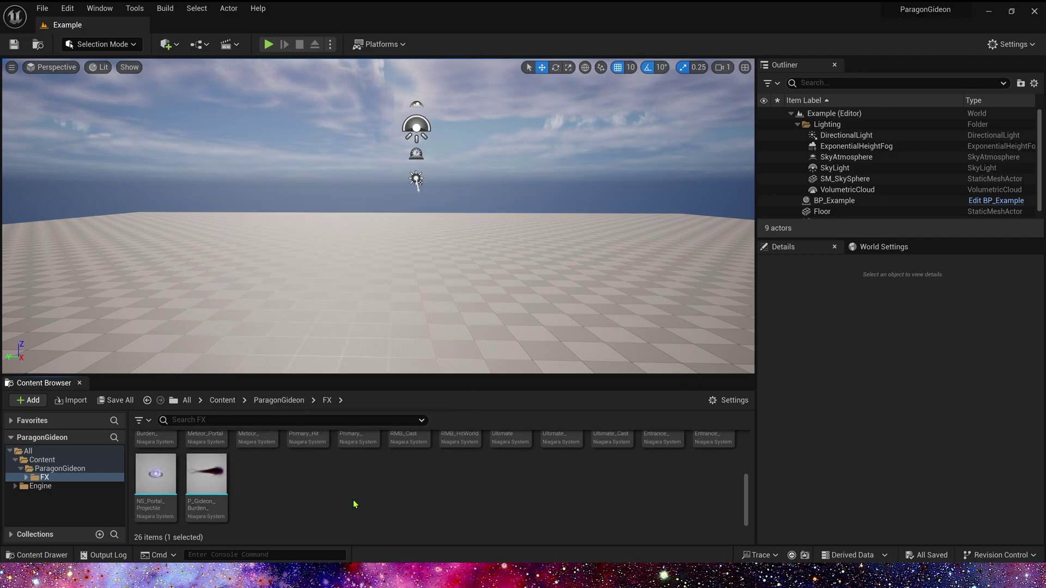
scroll(463, 465, "up", 3)
scroll(463, 465, "down", 3)
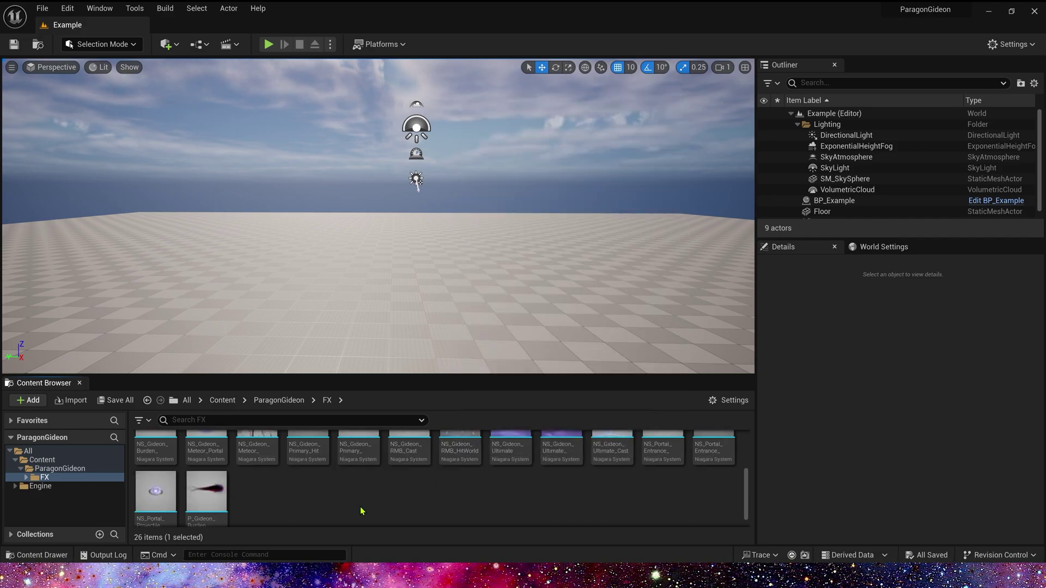
Select all assets in the FX folder and review the thumbnails of the selected Niagara systems
key("ctrl+a")
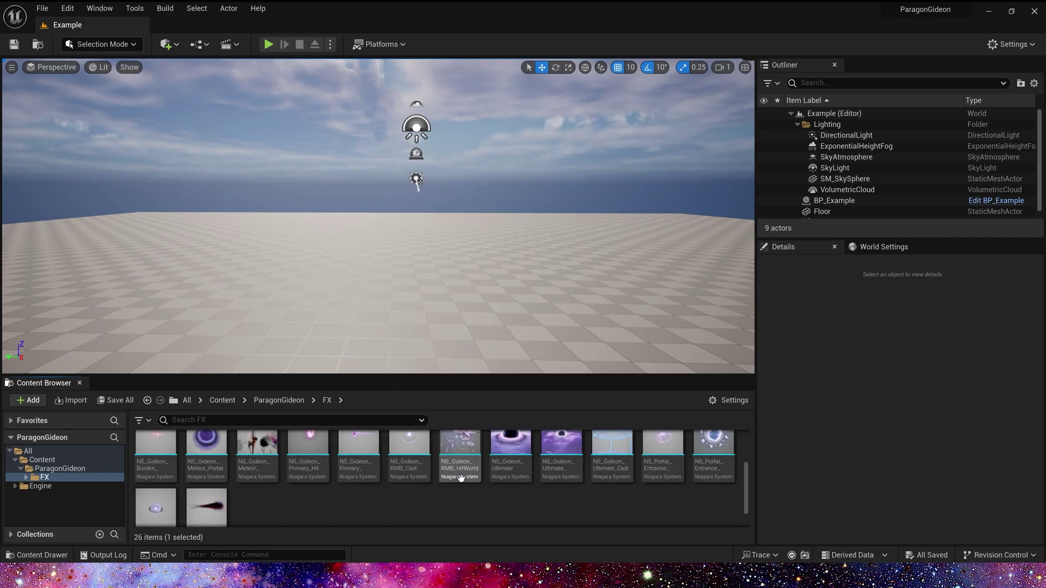
scroll(463, 479, "up", 3)
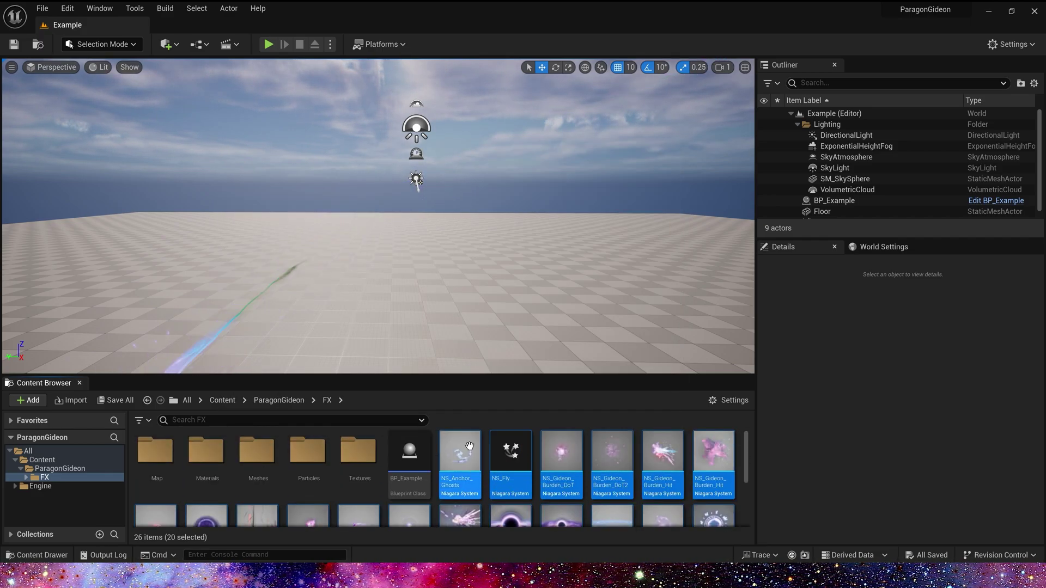
scroll(499, 463, "down", 3)
mouse_move(499, 463)
scroll(502, 441, "up", 2)
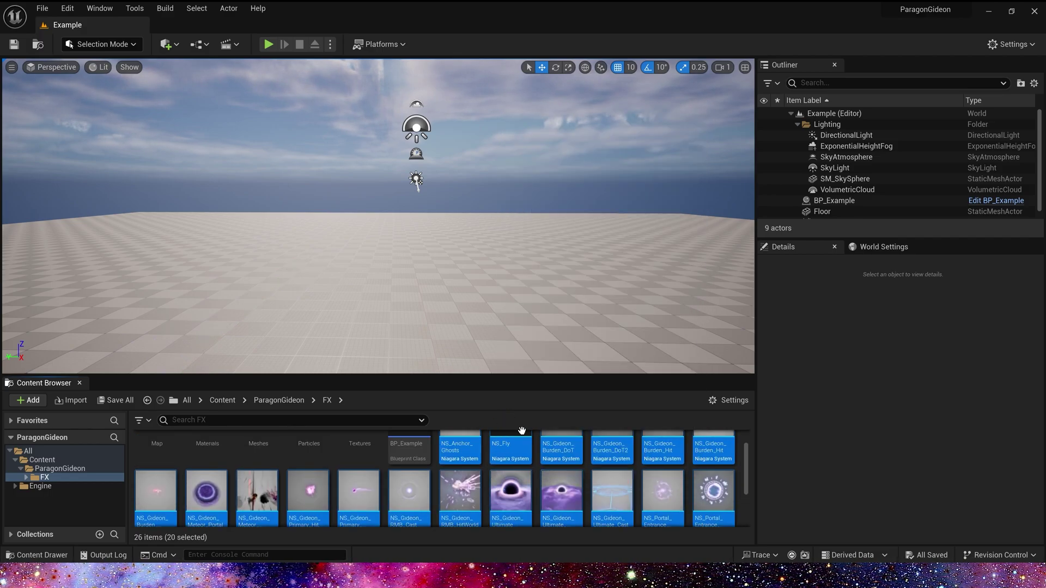
scroll(512, 438, "down", 2)
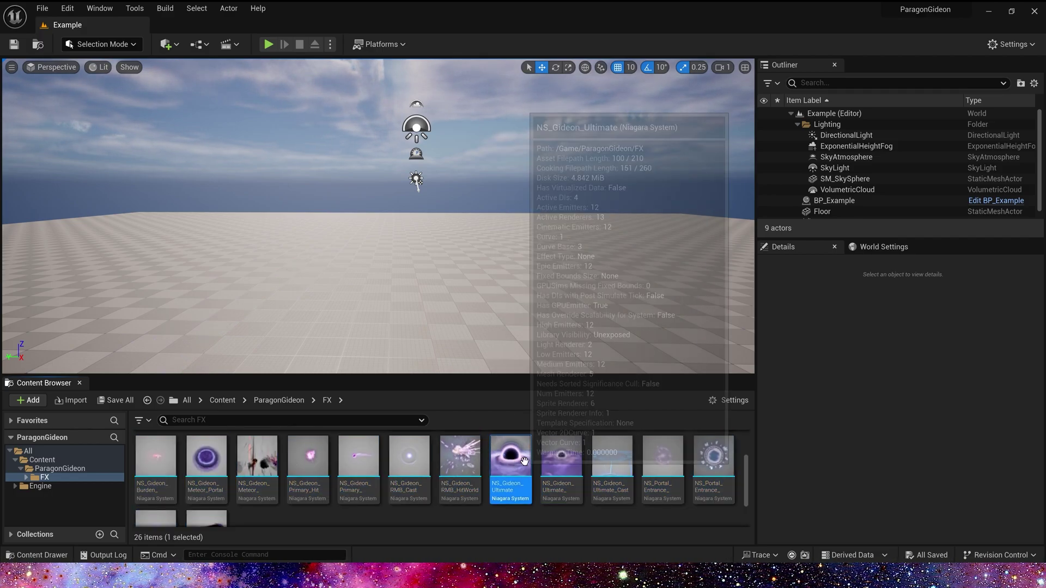
Preview NS_Gideon_Ultimate and NS_Gideon_Ultimate_Cancelled by placing them on the floor of the level, and delete both actors
left_click_drag(510, 457, 359, 268)
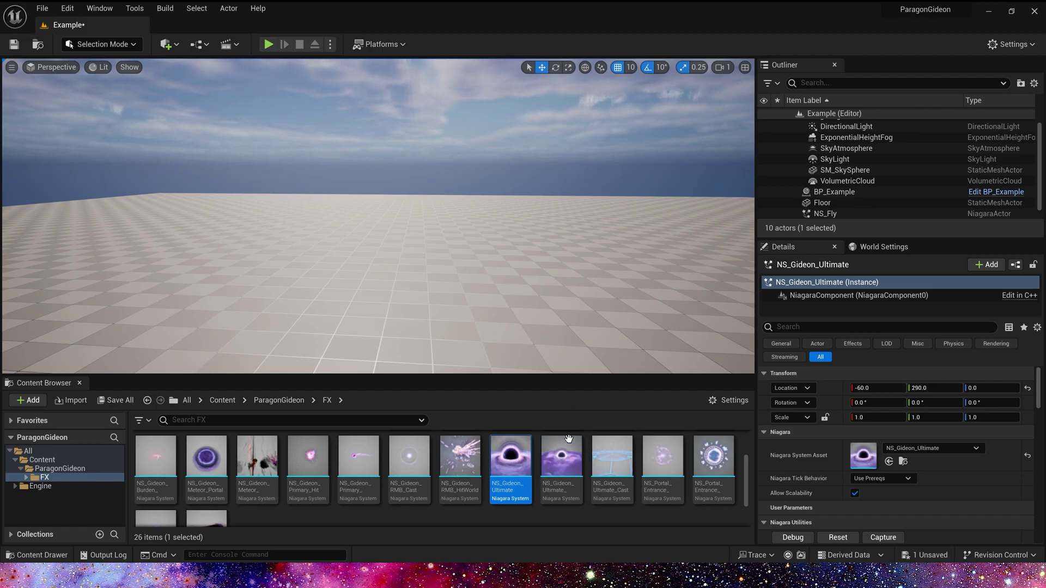
left_click_drag(565, 447, 401, 247)
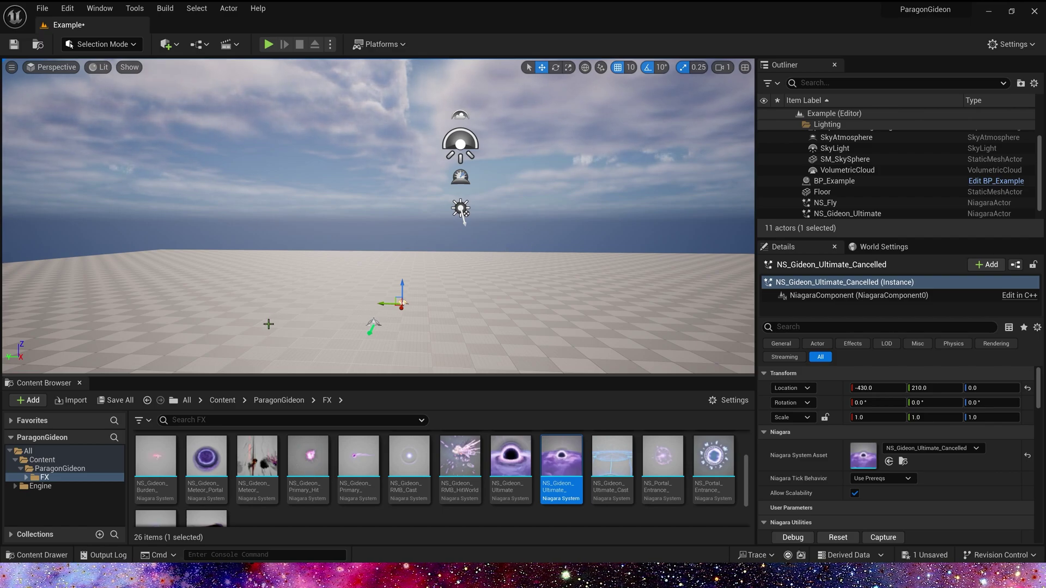
right_click_drag(501, 256, 488, 260)
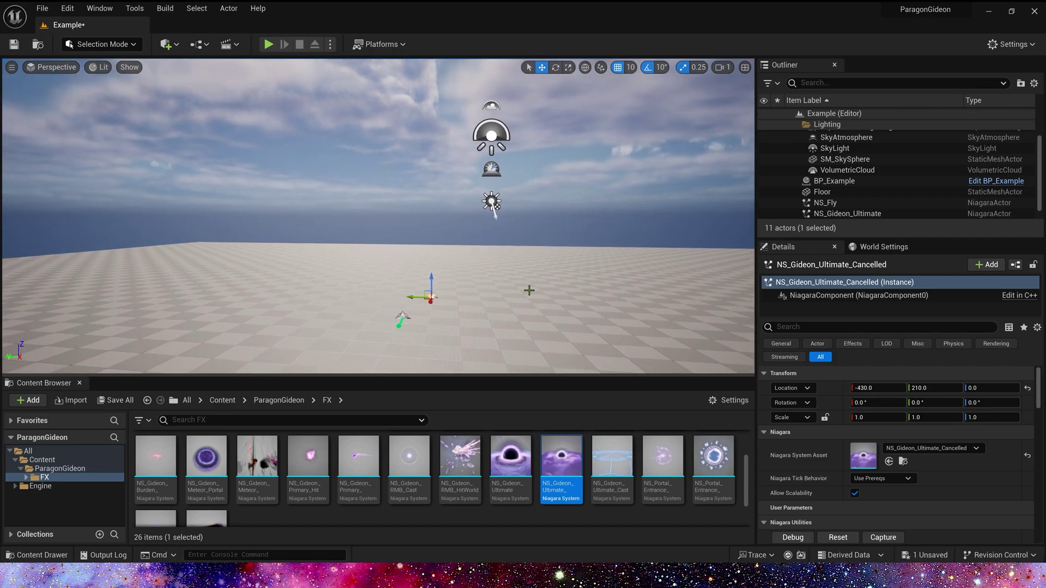
key("Delete")
left_click(403, 316)
key("Delete")
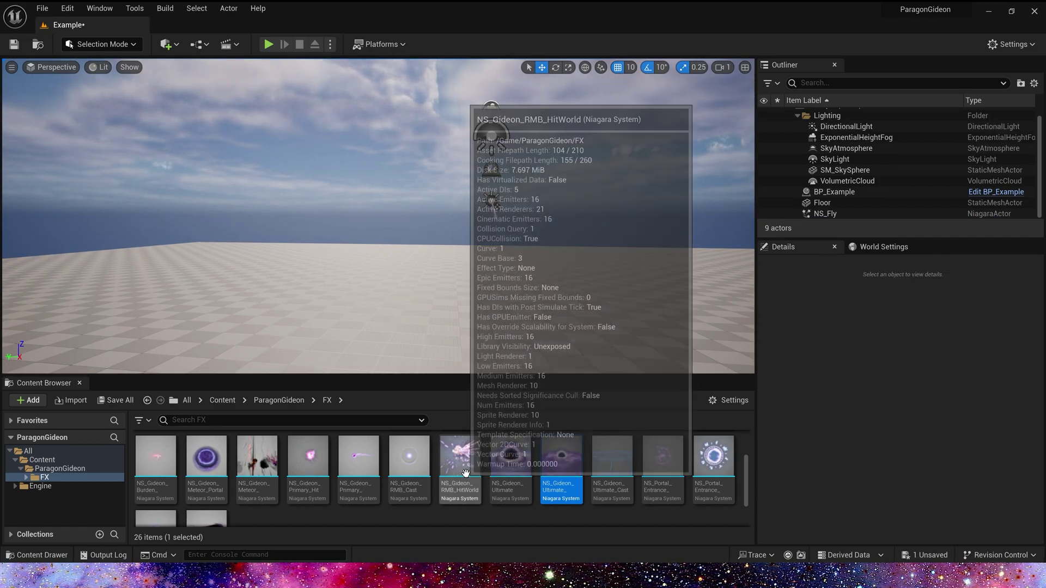
Place NS_Gideon_Meteor_Shower in the level, watch the effect without editor overlays, and delete its actor
scroll(251, 474, "up", 3)
scroll(273, 450, "down", 3)
left_click_drag(255, 482, 382, 278)
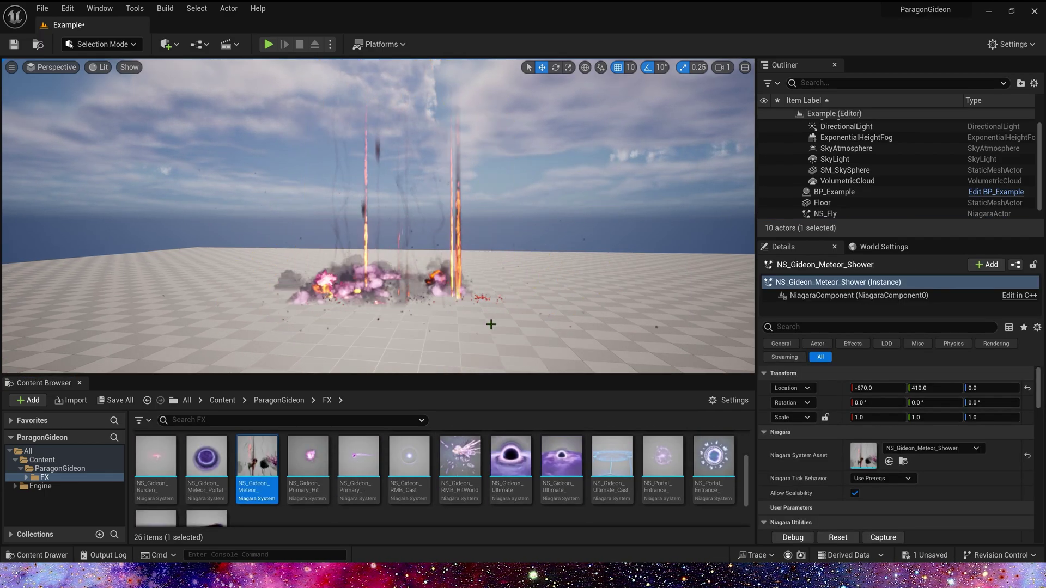
key("g")
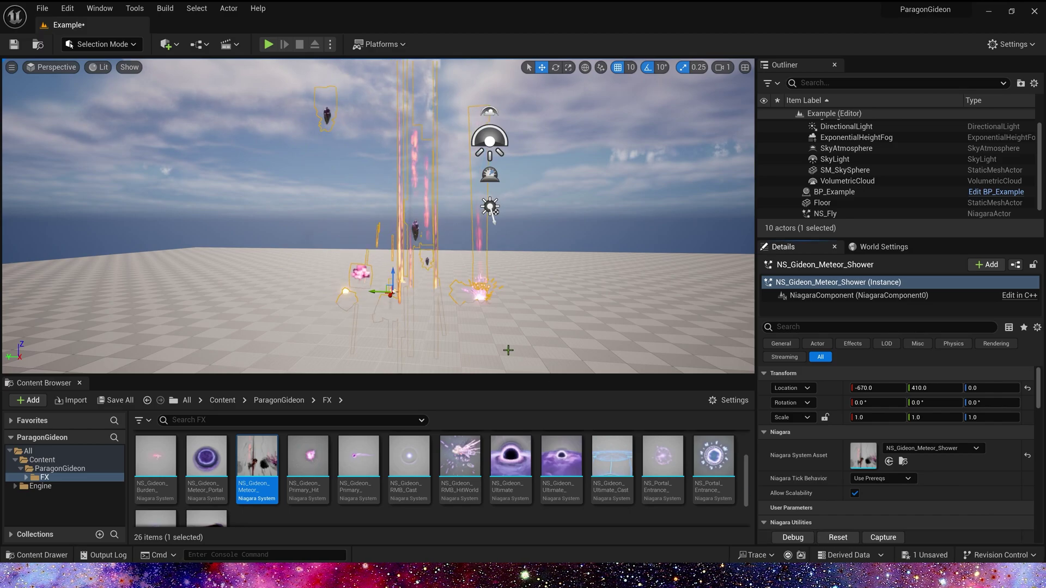
right_click(497, 311)
left_click(417, 322)
right_click_drag(418, 322, 432, 296)
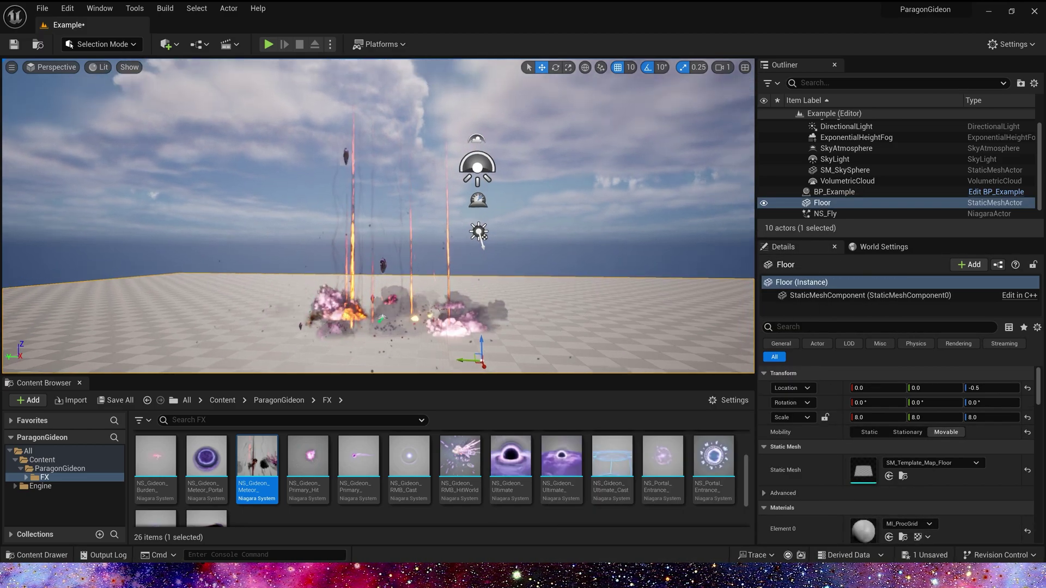
key("g")
key("g")
left_click(382, 320)
key("Delete")
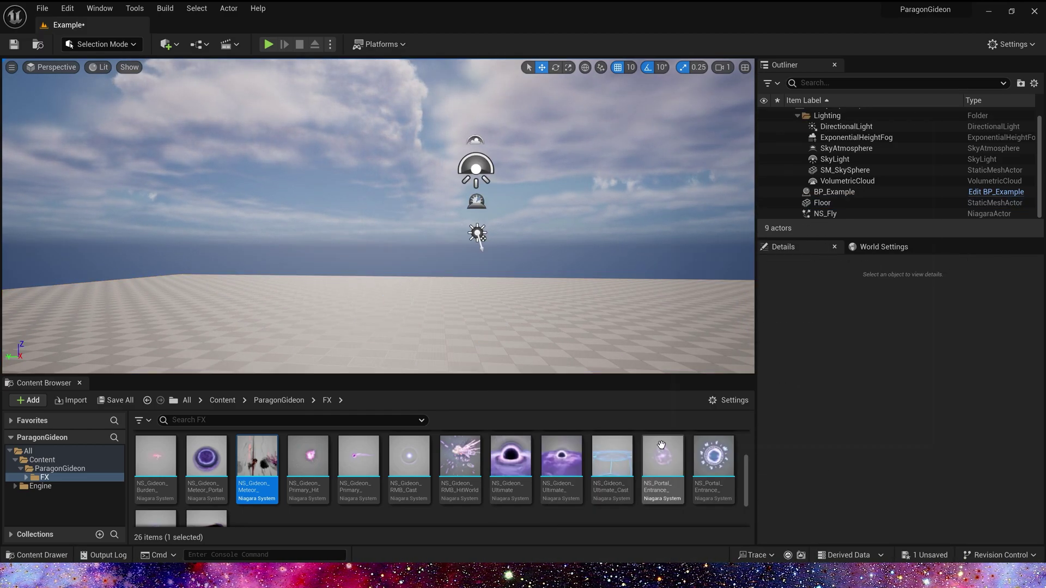
Place NS_Gideon_Ultimate_Cast in the level, reset its simulation to replay the effect, and delete the actor
left_click_drag(613, 457, 408, 324)
key("f")
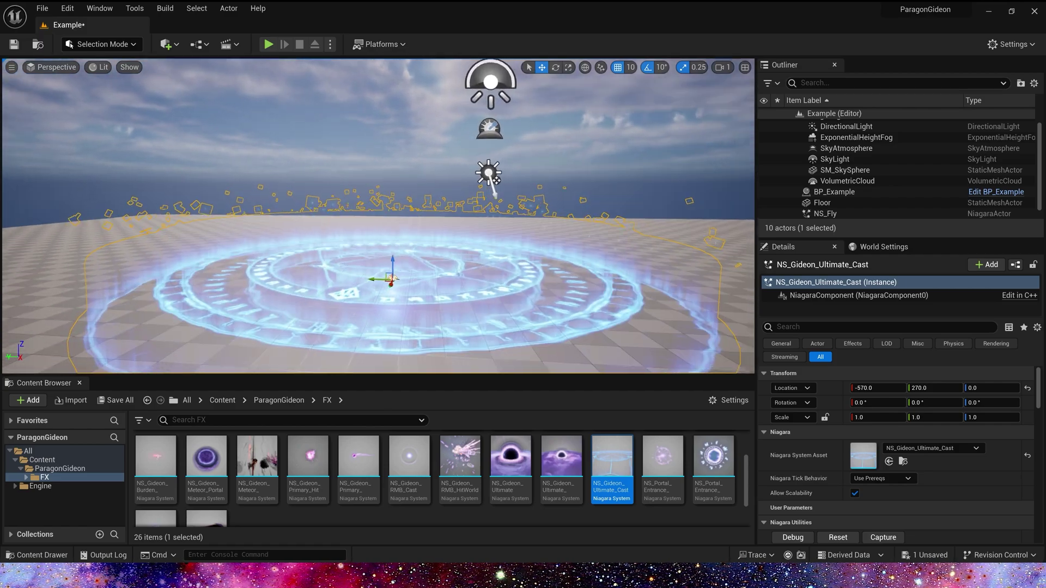
left_click(837, 537)
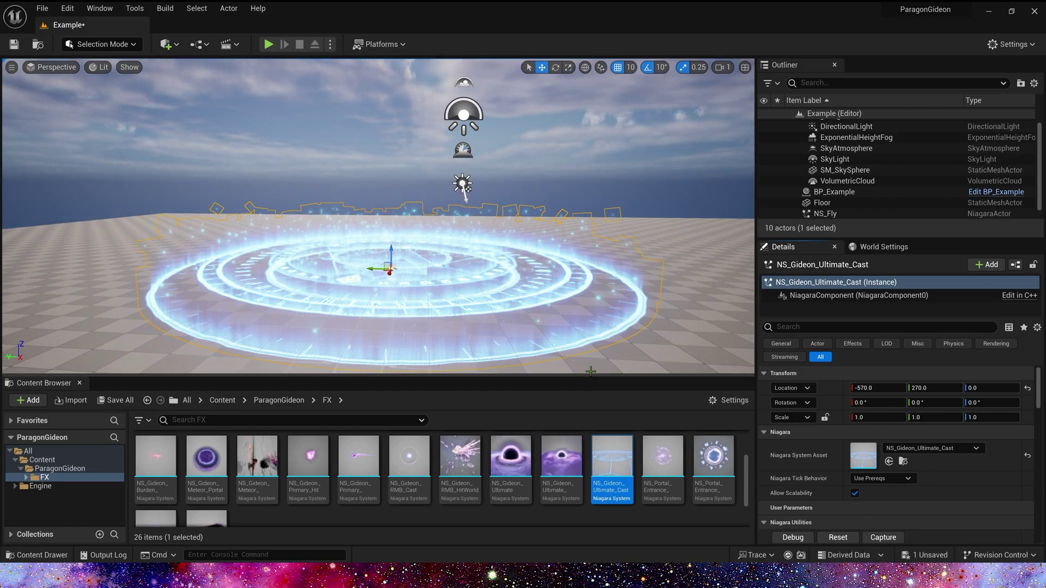
right_click_drag(563, 340, 558, 313)
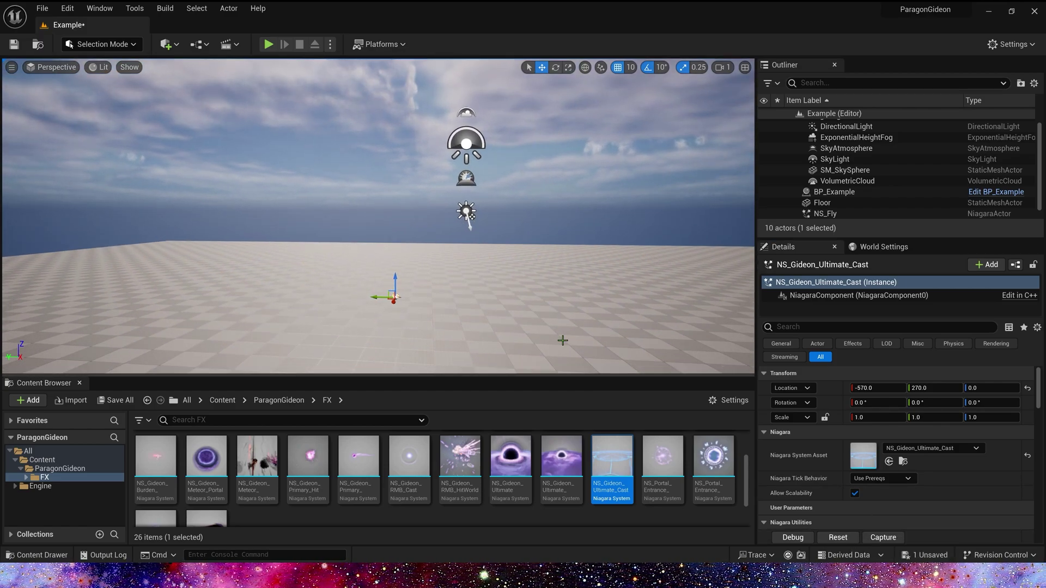
key("Delete")
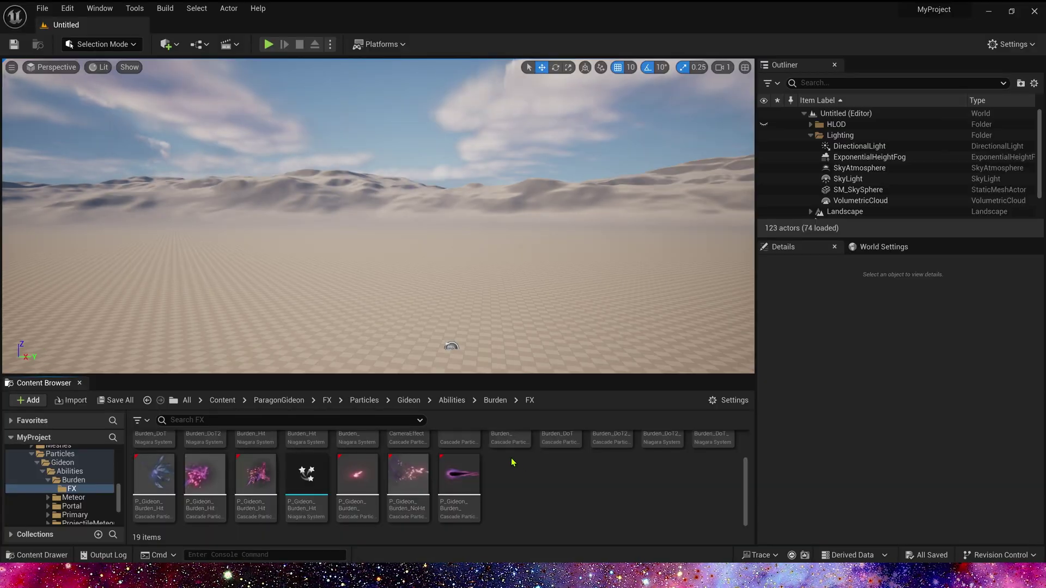
Check the P_Gideon_Burden_HitWorld Cascade particle system, convert it to a Niagara system, and open the converted asset
double_click(215, 486)
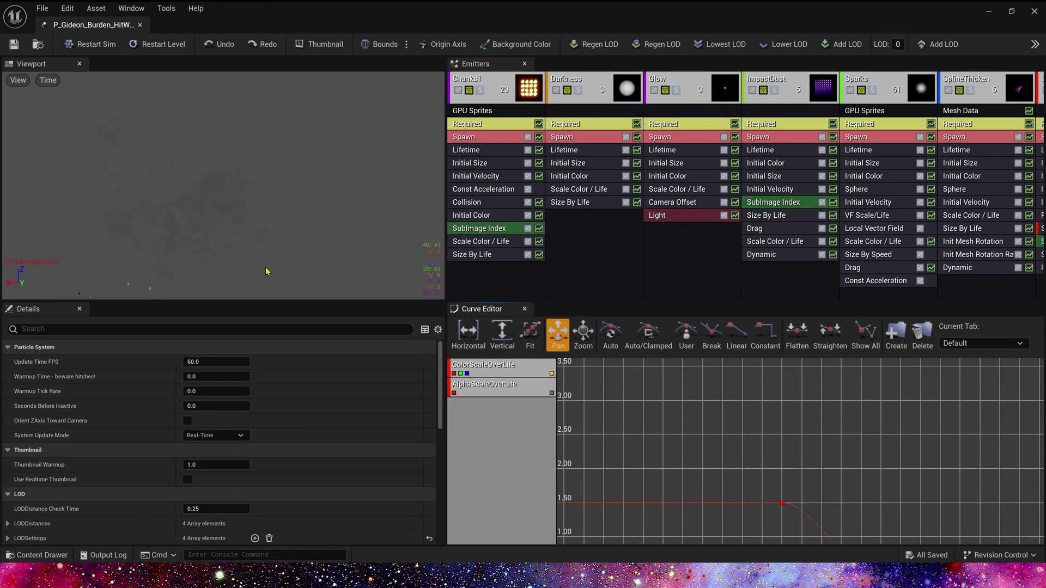
left_click(1034, 11)
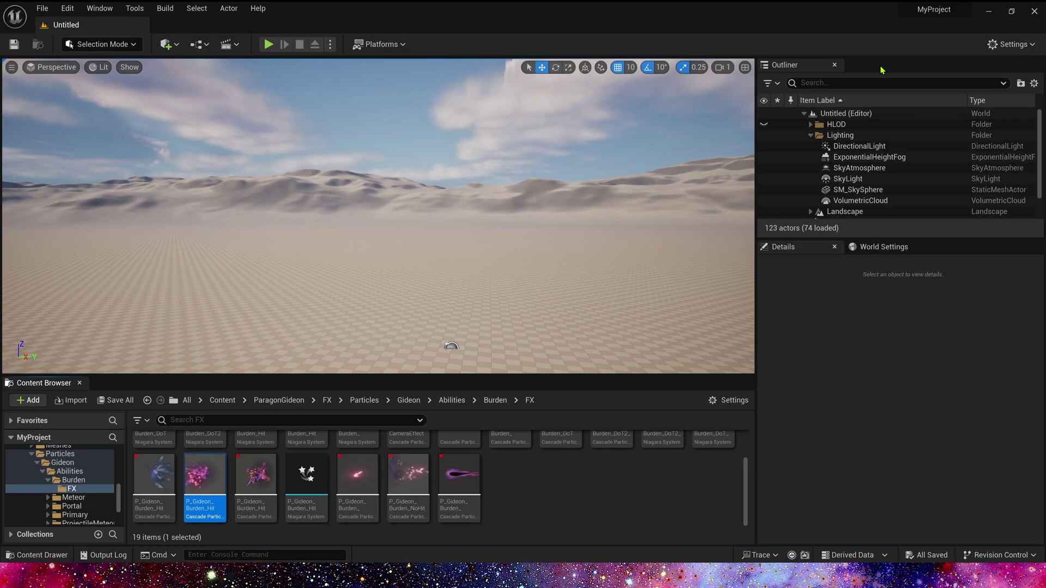
right_click(218, 479)
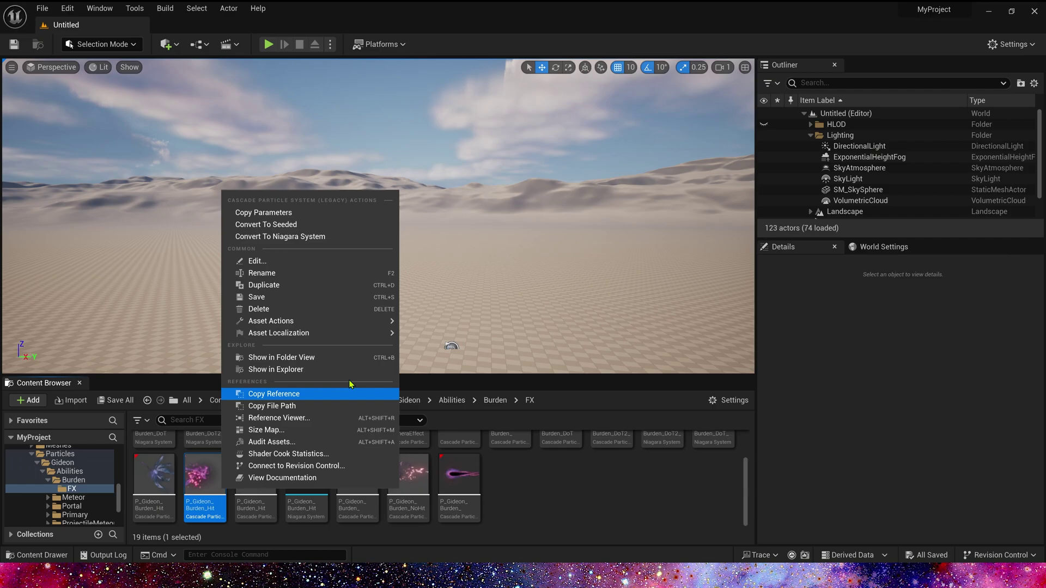
left_click(308, 237)
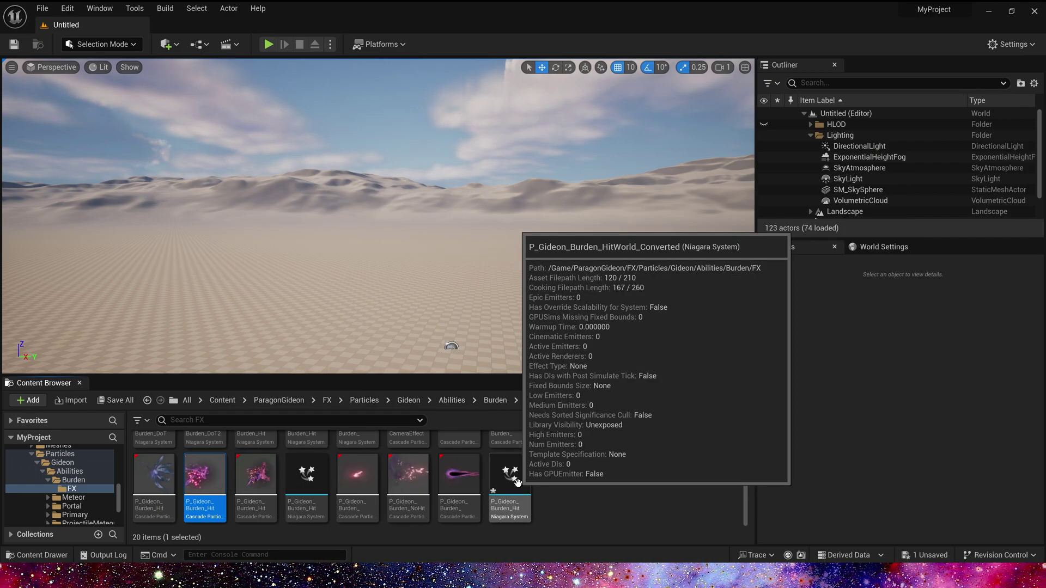
double_click(518, 480)
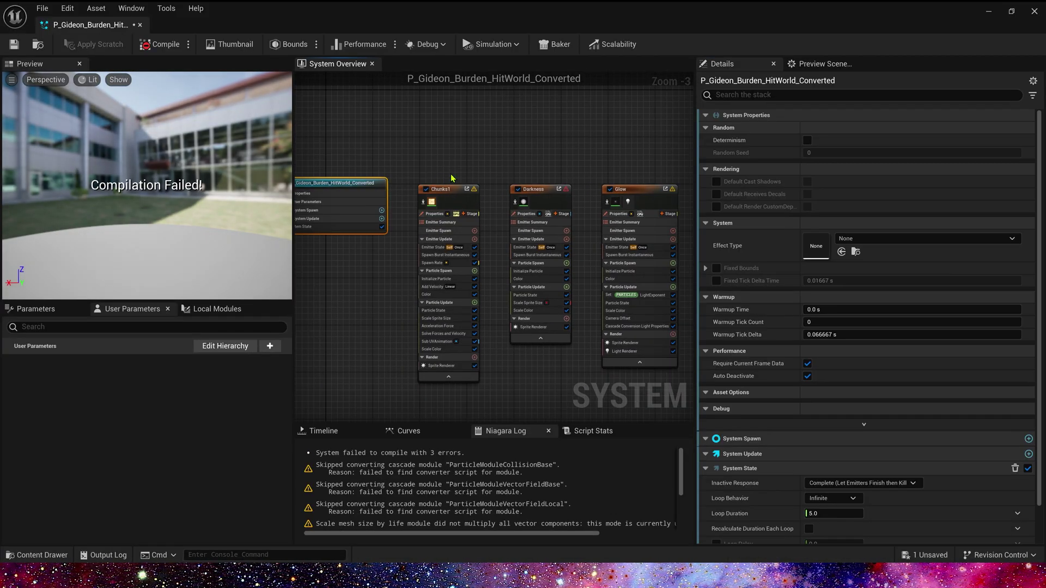
In the Chunks1 emitter's Scale Color module, reset Color Value To Scale to the default Particles Initial Color
right_click_drag(604, 153, 532, 143)
scroll(477, 156, "down", 2)
scroll(324, 148, "up", 3)
right_click_drag(391, 173, 575, 167)
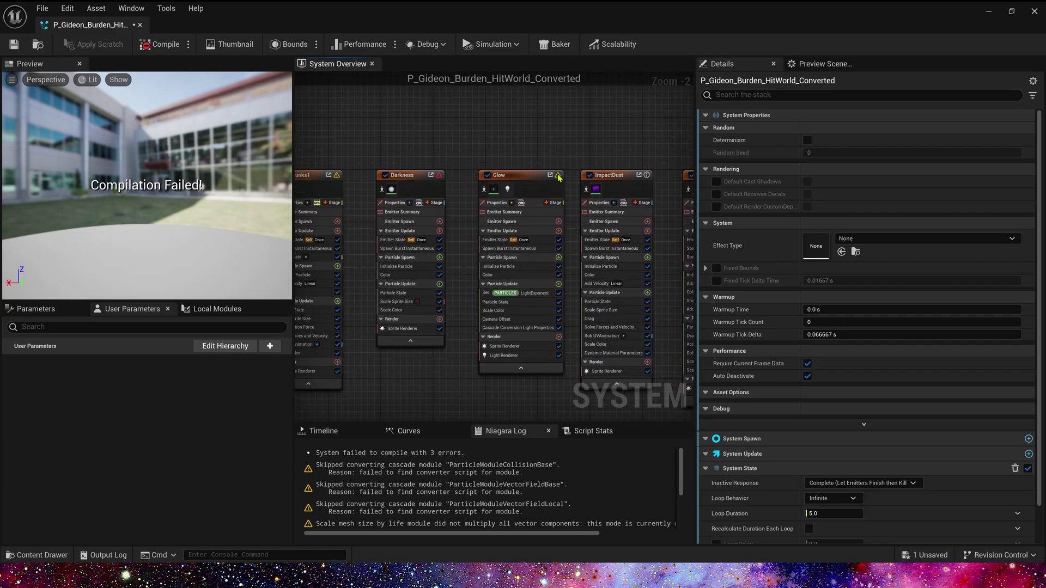
right_click_drag(442, 145, 607, 126)
scroll(508, 265, "up", 2)
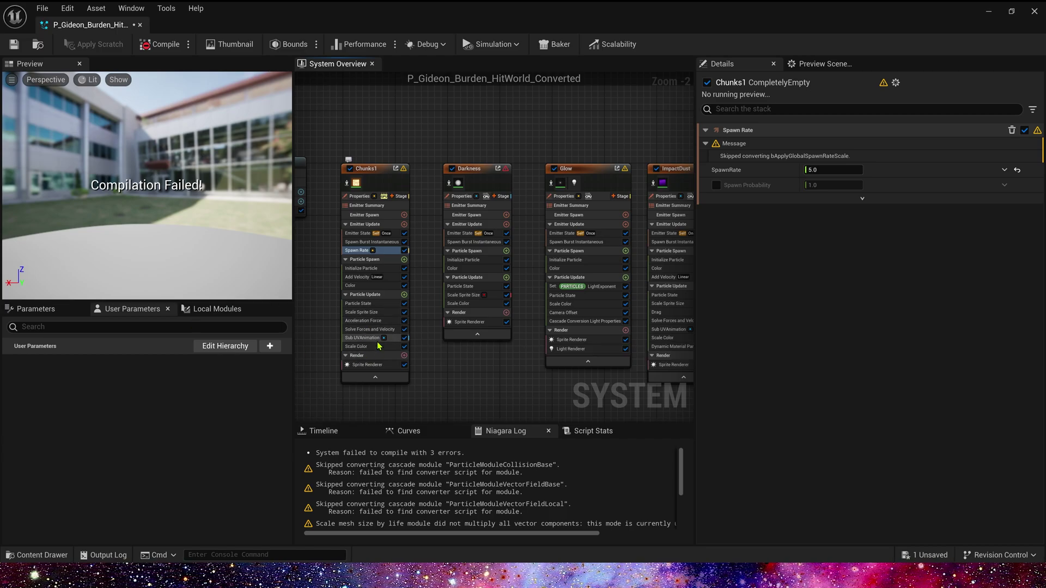
left_click(359, 346)
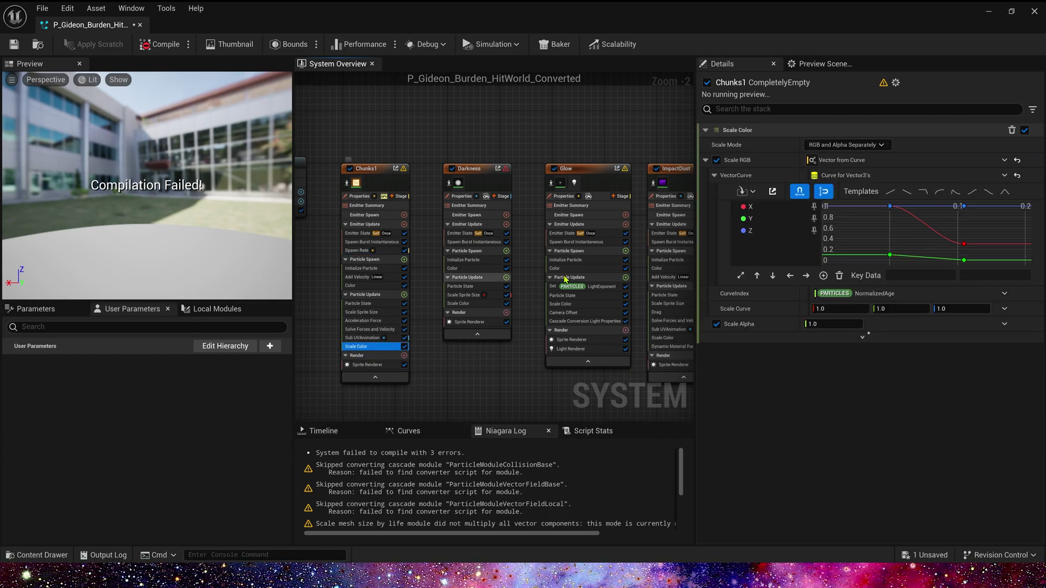
left_click(862, 338)
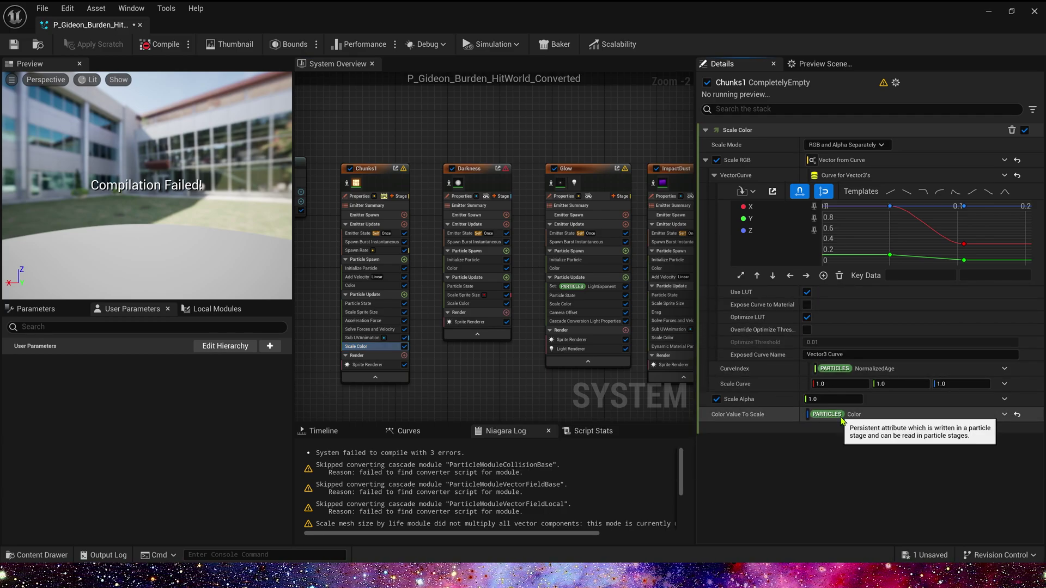
left_click(1017, 415)
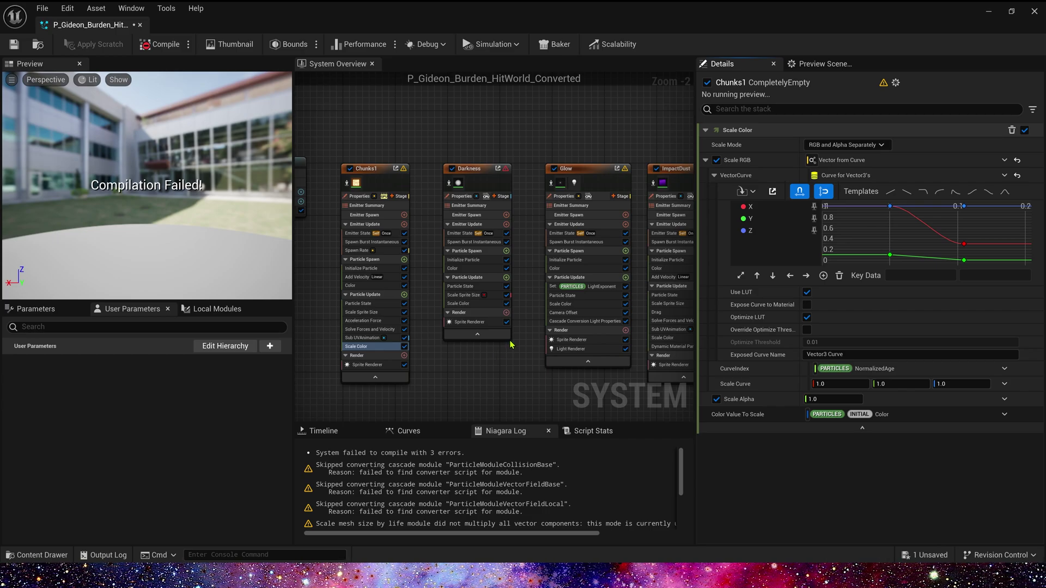
Compare the Darkness emitter's Scale Sprite Size module with the Size By Life curve points in the original Cascade system
left_click(469, 295)
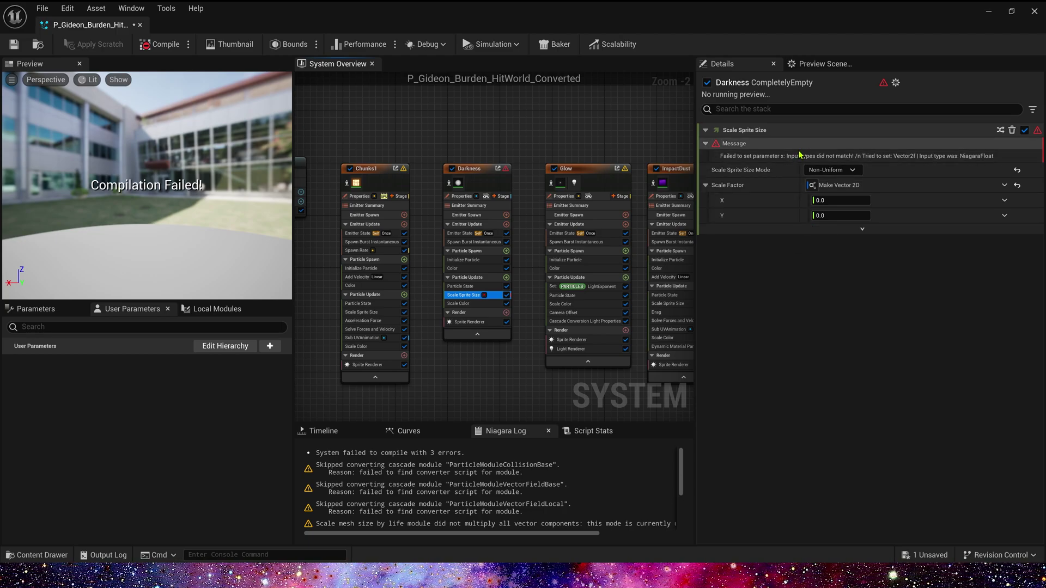
left_click(988, 12)
double_click(289, 501)
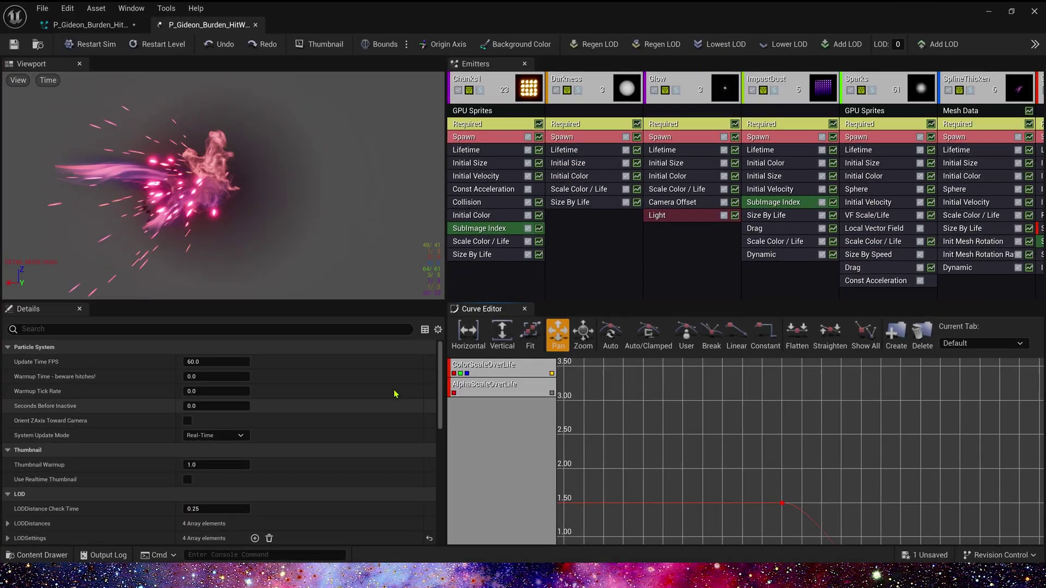
left_click(571, 203)
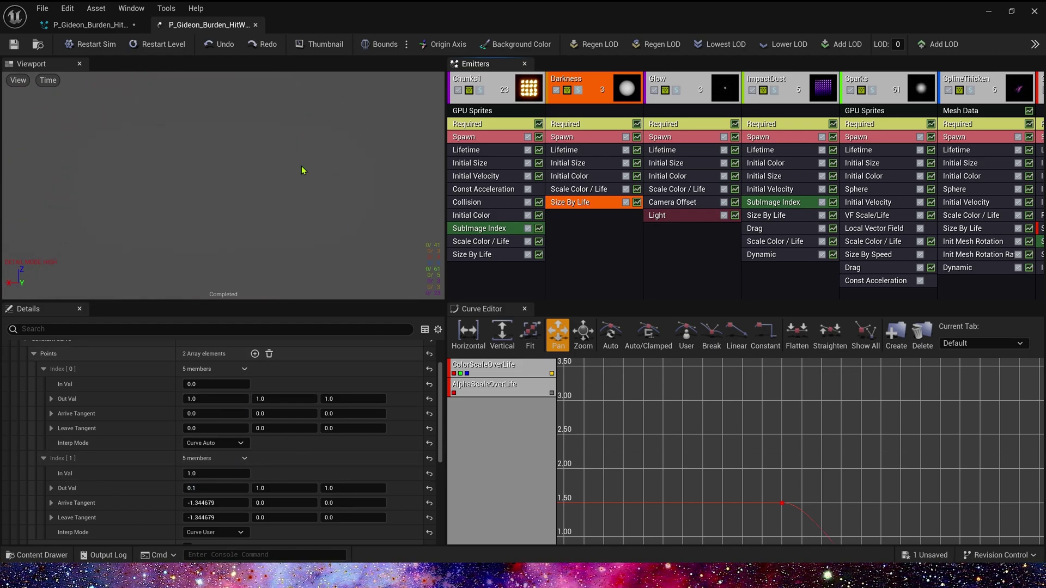
left_click(90, 24)
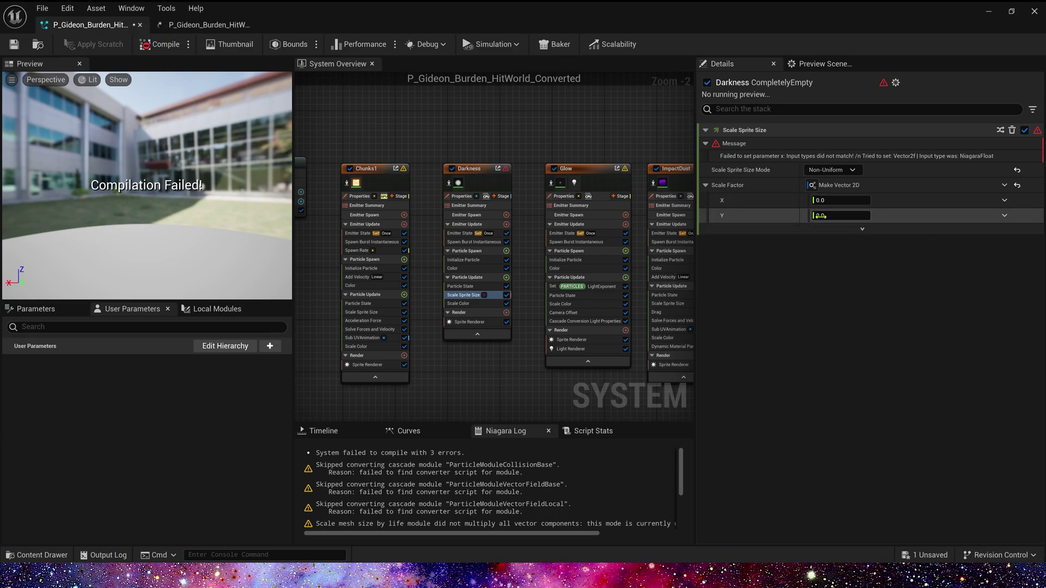
Replace the Darkness emitter's Scale Sprite Size module with a new one and apply the smooth falling template to its uniform curve
left_click(1012, 131)
left_click(506, 278)
type("size")
left_click(430, 452)
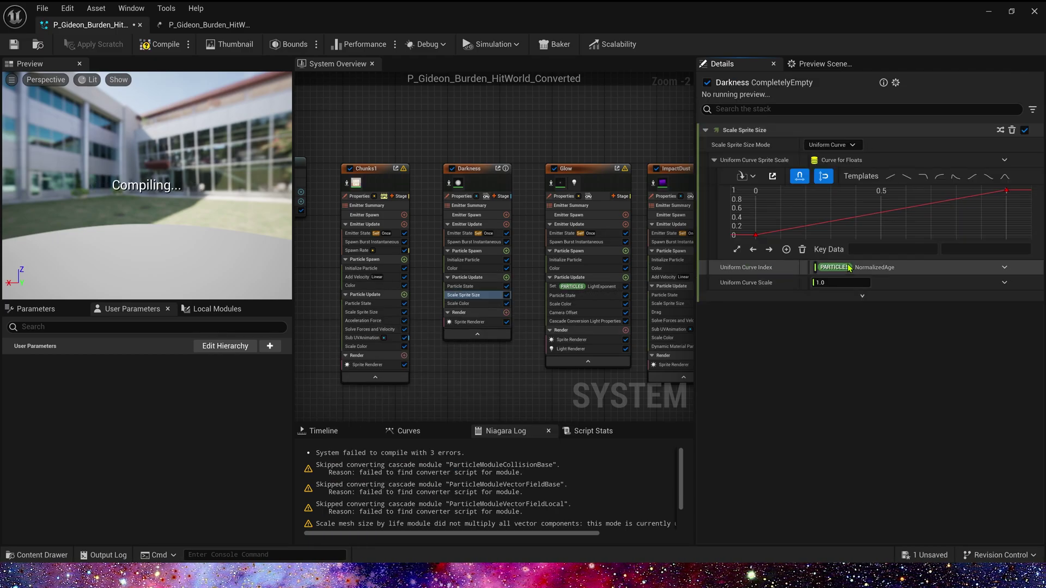
left_click(990, 177)
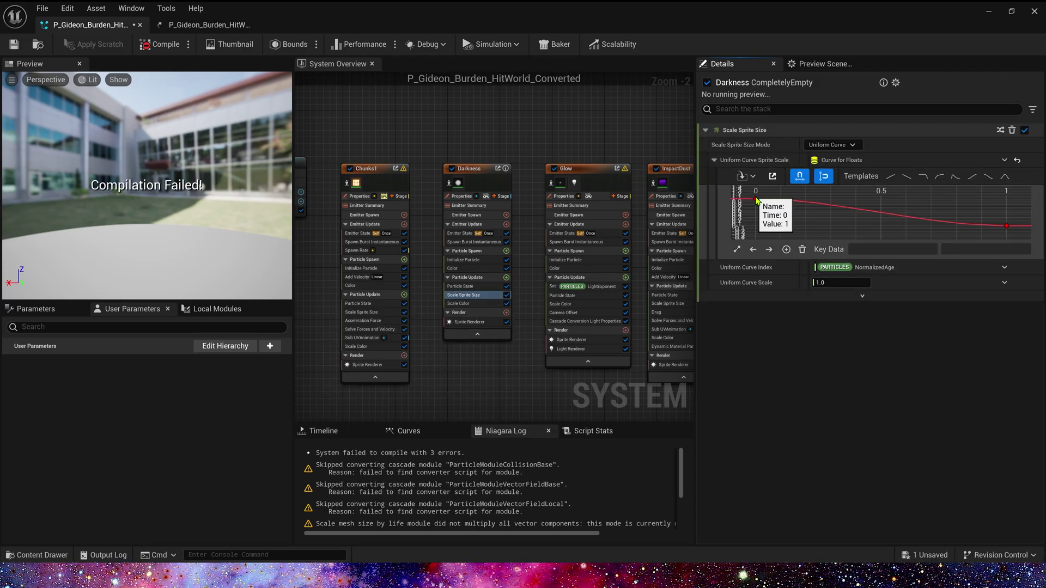
Set the end key of the Darkness emitter's uniform sprite scale curve to a value of 0.1 at time 1.0
left_click(1007, 228)
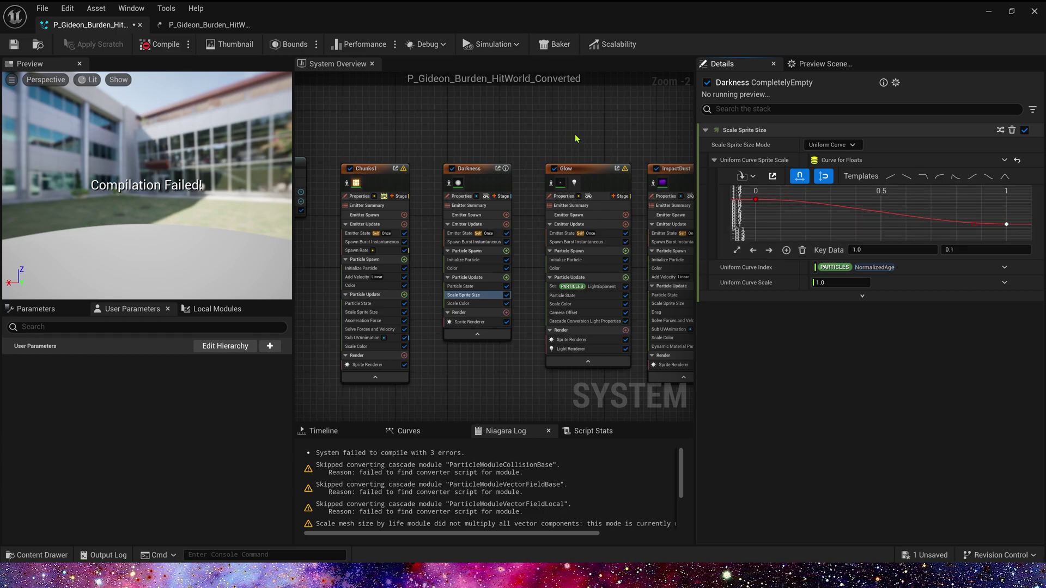
Copy the Squeeze random range from SplineThicken's spawn-stage Dynamic Material Parameters 001 module, then delete that module
right_click_drag(621, 135, 369, 95)
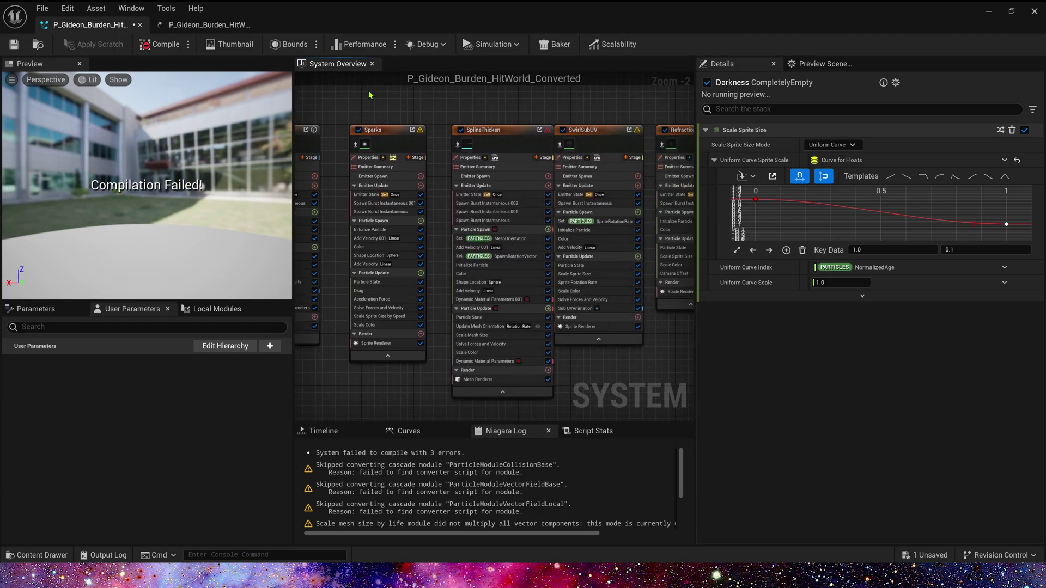
left_click(471, 300)
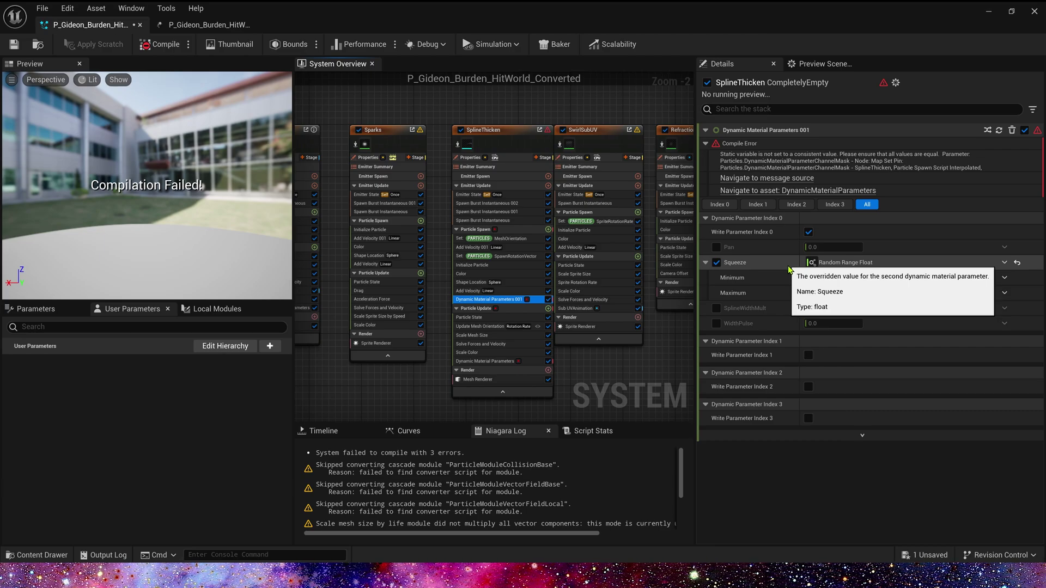
left_click(790, 265)
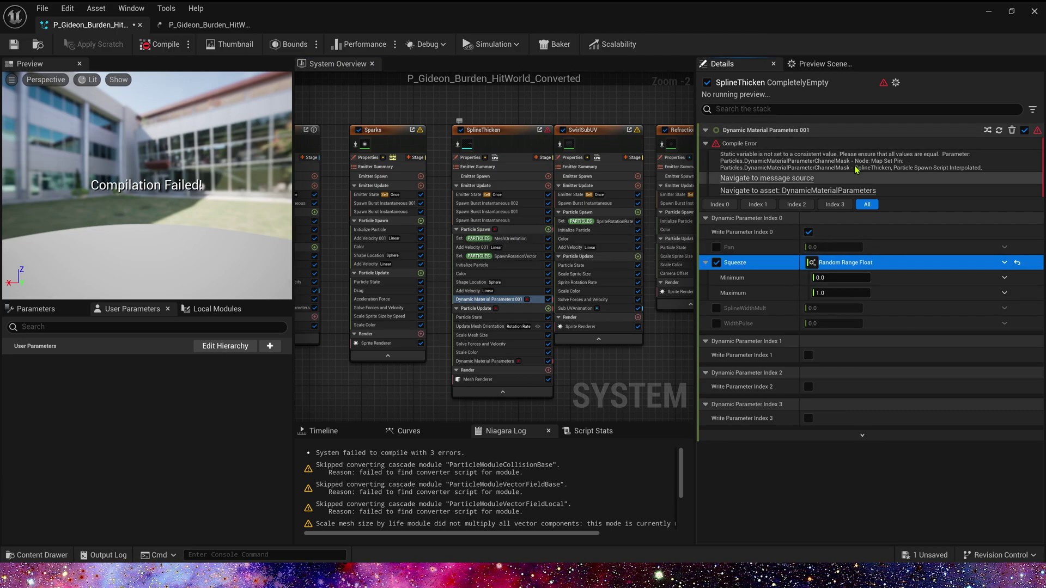
left_click(1011, 129)
Paste the copied Random Range Float into Squeeze of SplineThicken's Particle Update Dynamic Material Parameters module
left_click(489, 351)
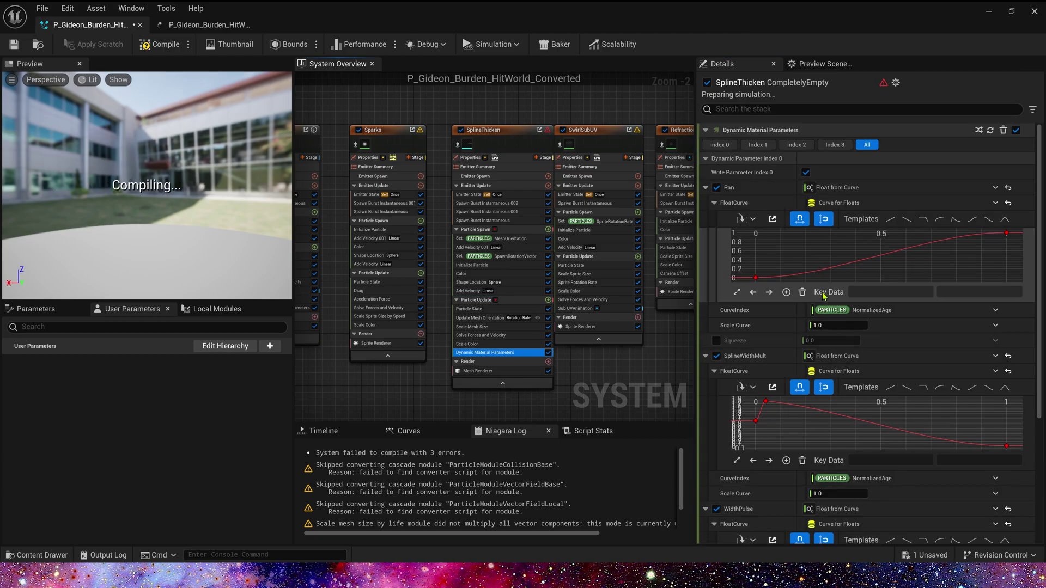
left_click(860, 343)
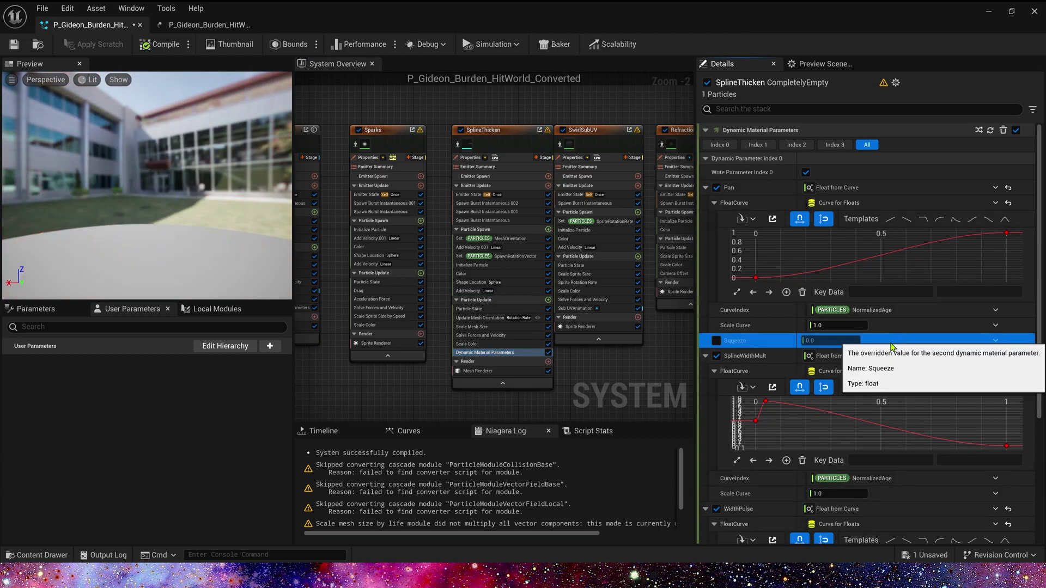
key("ctrl+v")
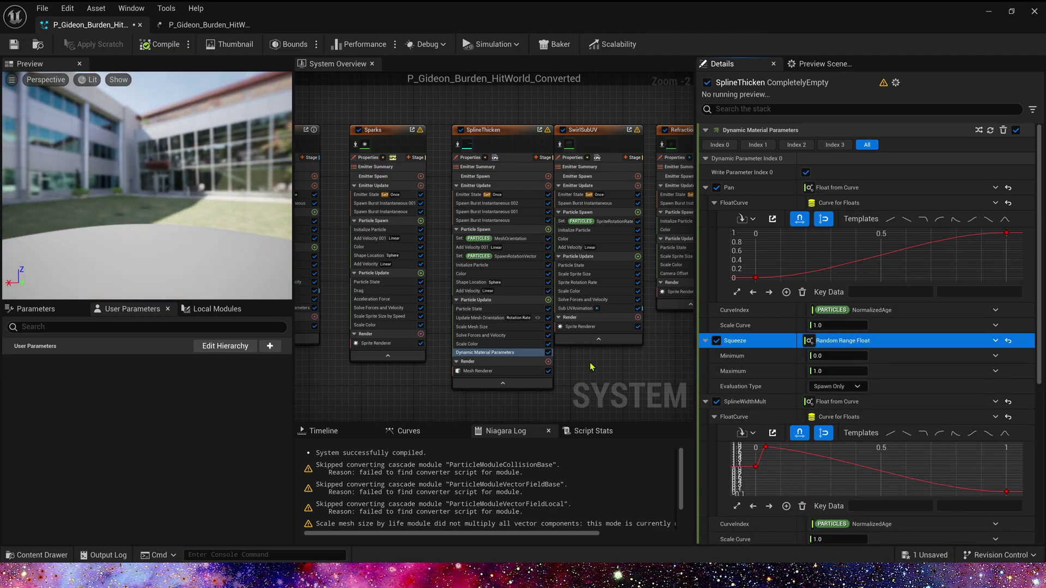
Fix the HeavySpark emitter's unmet dependency by moving Scale Sprite Size by Speed after Solve Forces and Velocity
right_click_drag(659, 362, 415, 357)
left_click(536, 114)
left_click(522, 287)
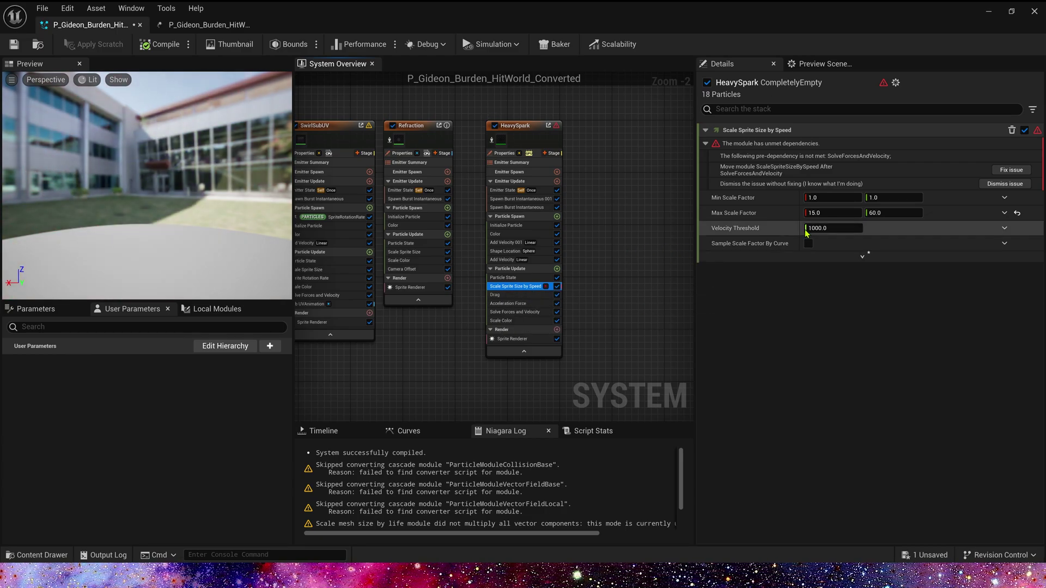
left_click(1017, 173)
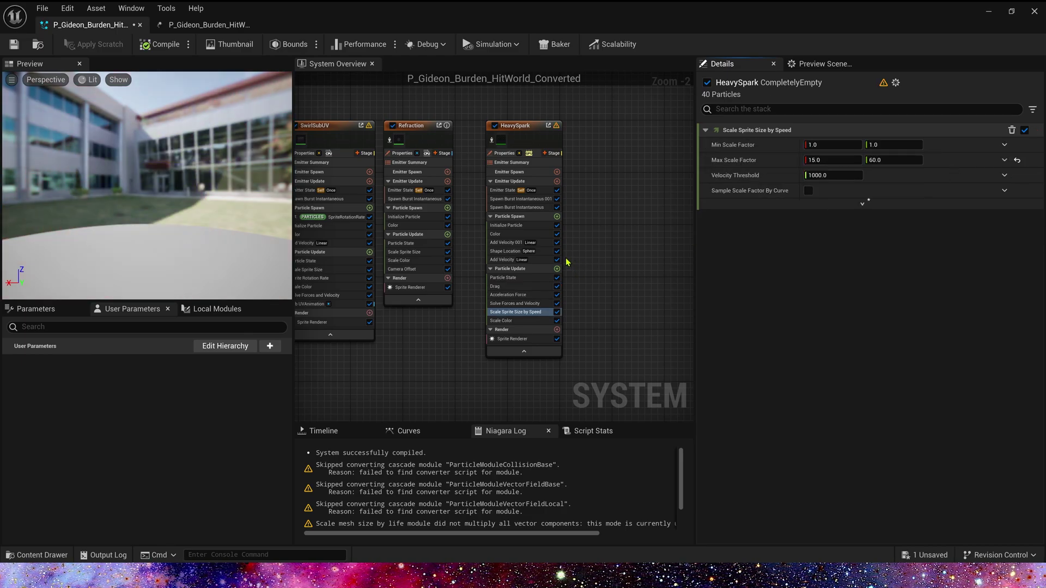
Reset Color Value To Scale to the default Particles Initial Color in the Darkness and Glow emitters' Scale Color modules
scroll(413, 322, "down", 2)
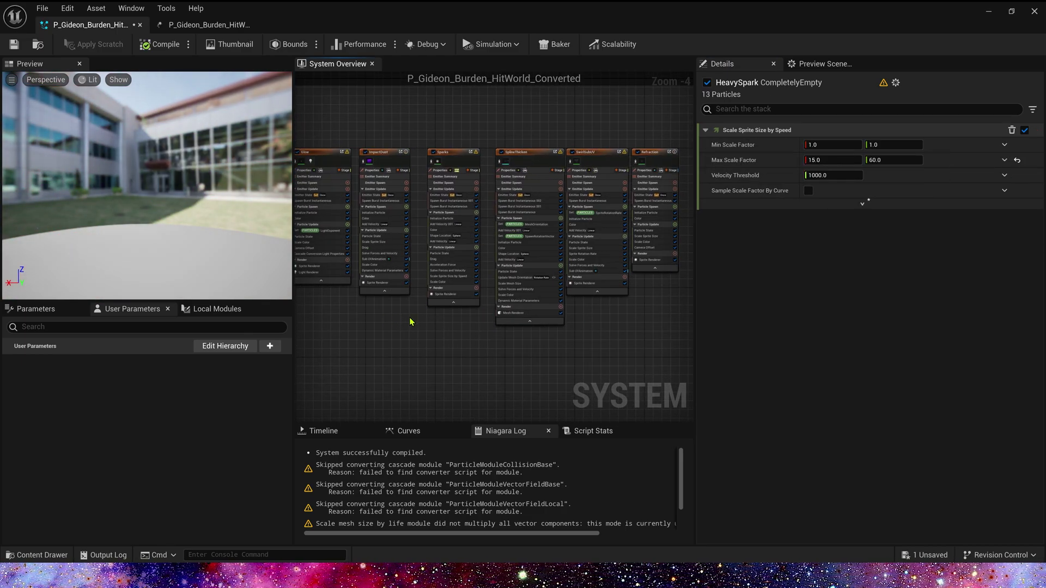
scroll(413, 322, "up", 4)
left_click(507, 211)
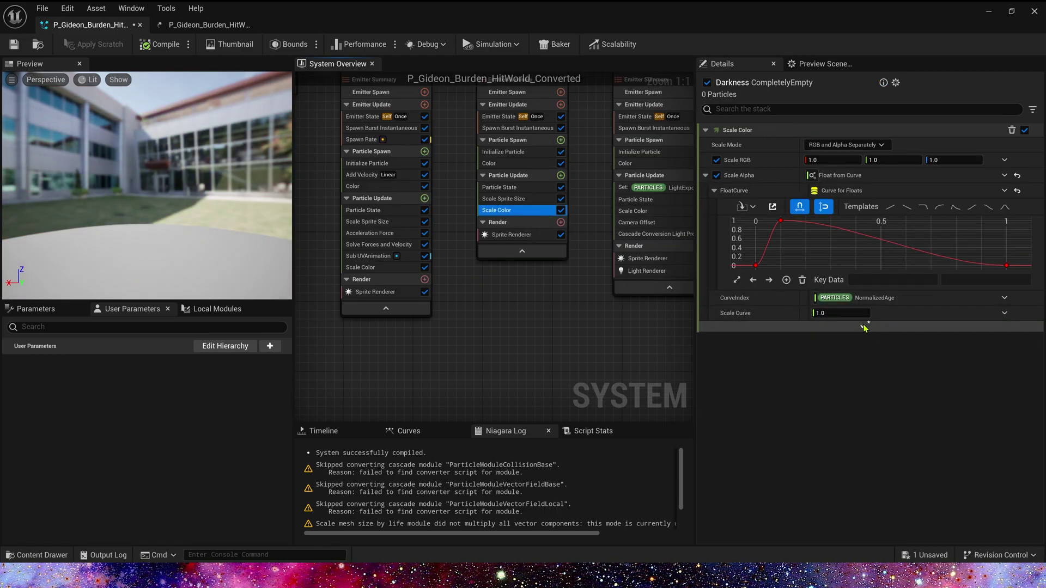
left_click(863, 326)
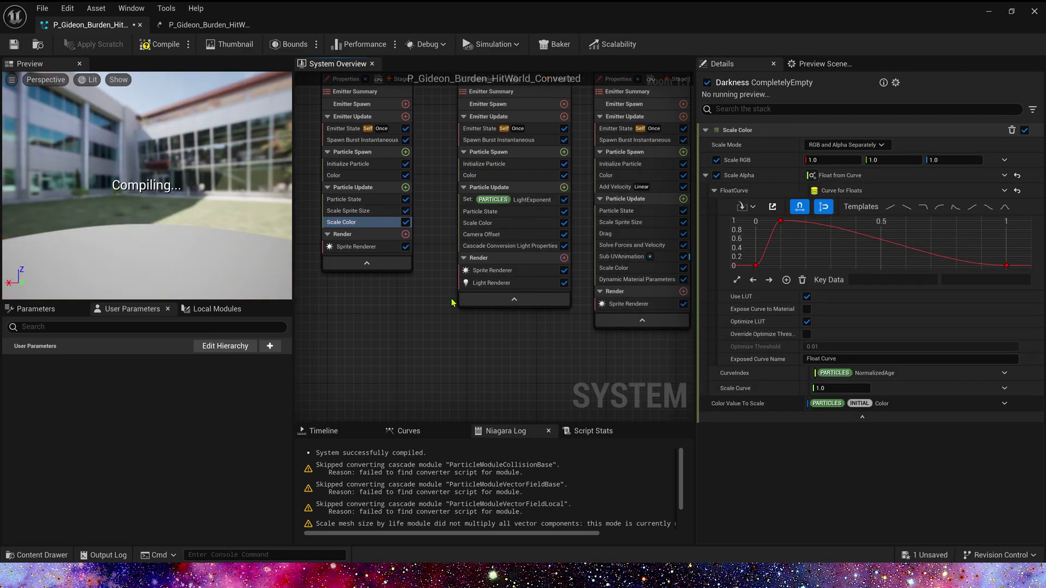
left_click(478, 223)
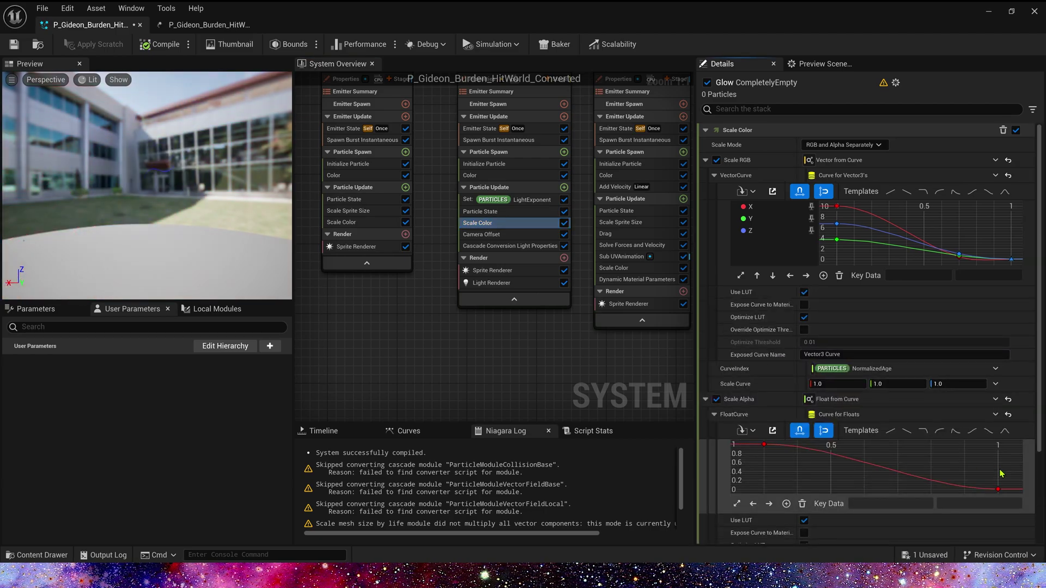
left_click_drag(1039, 390, 1039, 472)
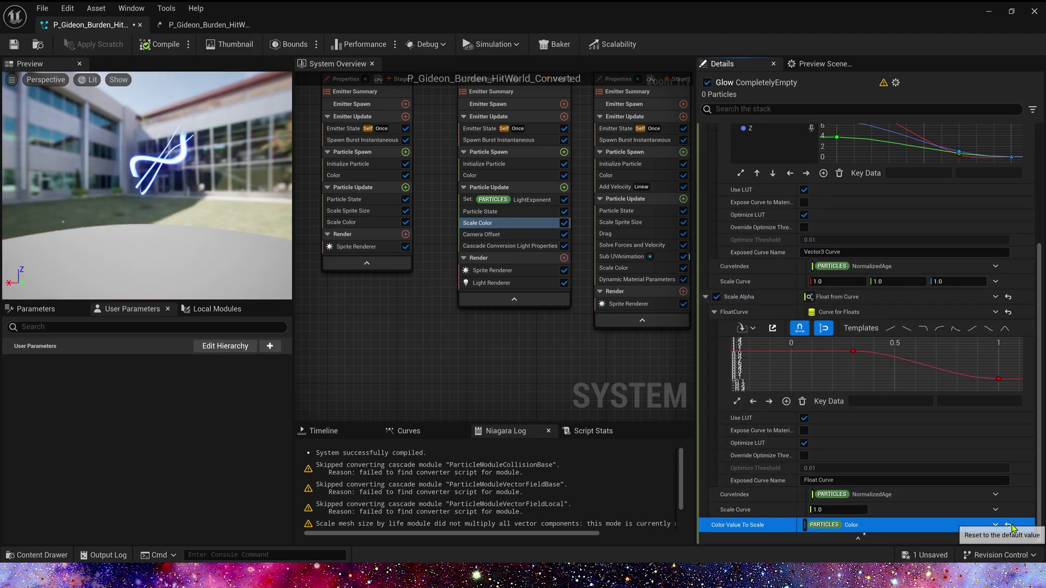
Reset Color Value To Scale to its default in the Scale Color modules of the ImpactDust and Sparks emitters
right_click_drag(642, 282, 464, 272)
left_click(463, 214)
left_click(457, 257)
left_click(864, 482)
right_click_drag(576, 354, 474, 347)
left_click(474, 285)
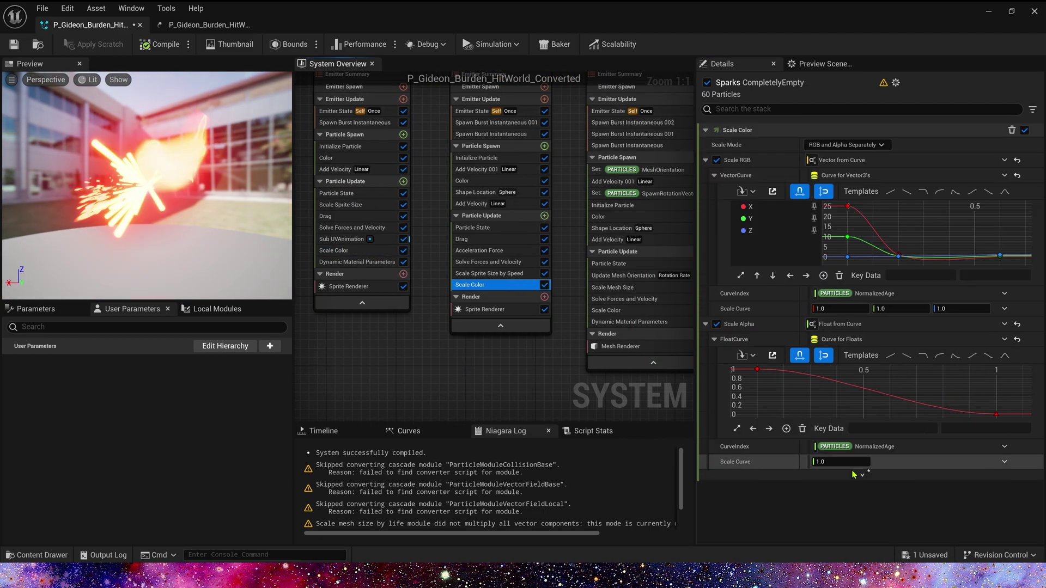
left_click(859, 477)
Reset Color Value To Scale to Particles Initial Color in the SplineThicken, SwirlSubUV and HeavySpark emitters' Scale Color modules
right_click_drag(564, 396, 421, 382)
left_click(512, 309)
left_click(511, 296)
left_click(1009, 524)
right_click_drag(625, 243, 497, 253)
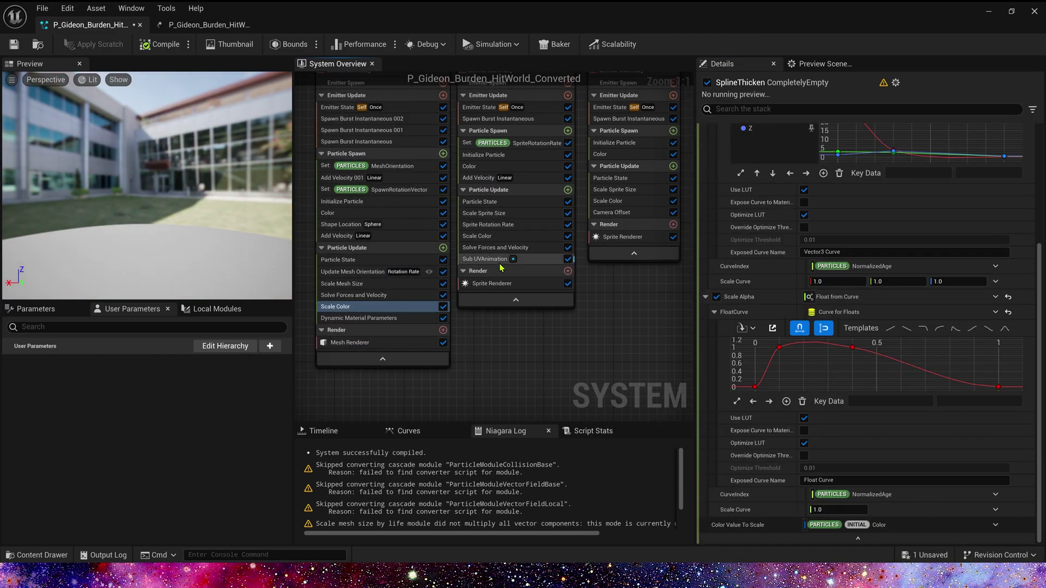
left_click(495, 236)
left_click(1009, 525)
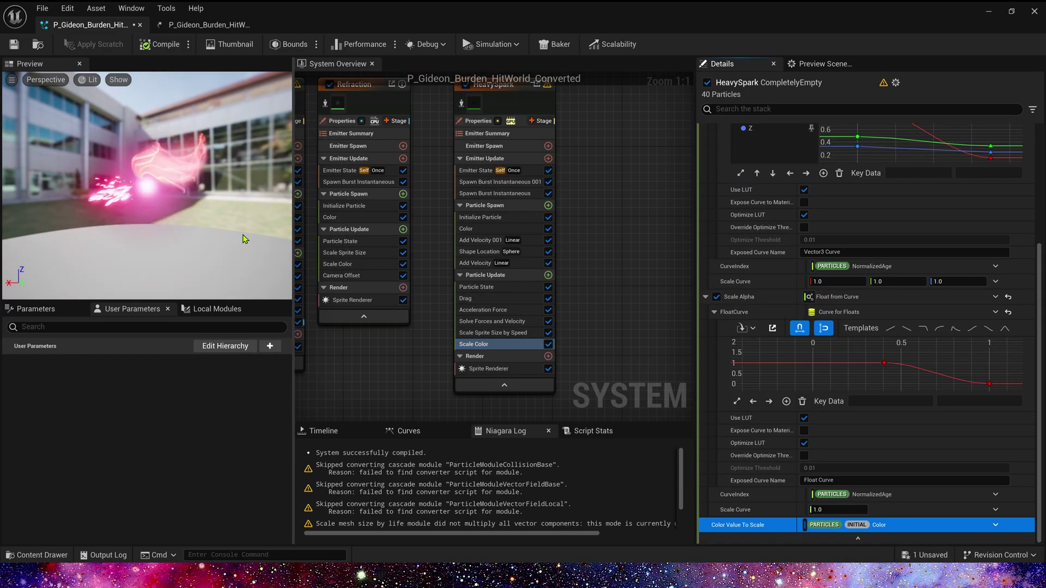
Show the system's timeline and scrub it to about 1 second to check the repaired effect
right_click_drag(382, 407, 509, 423)
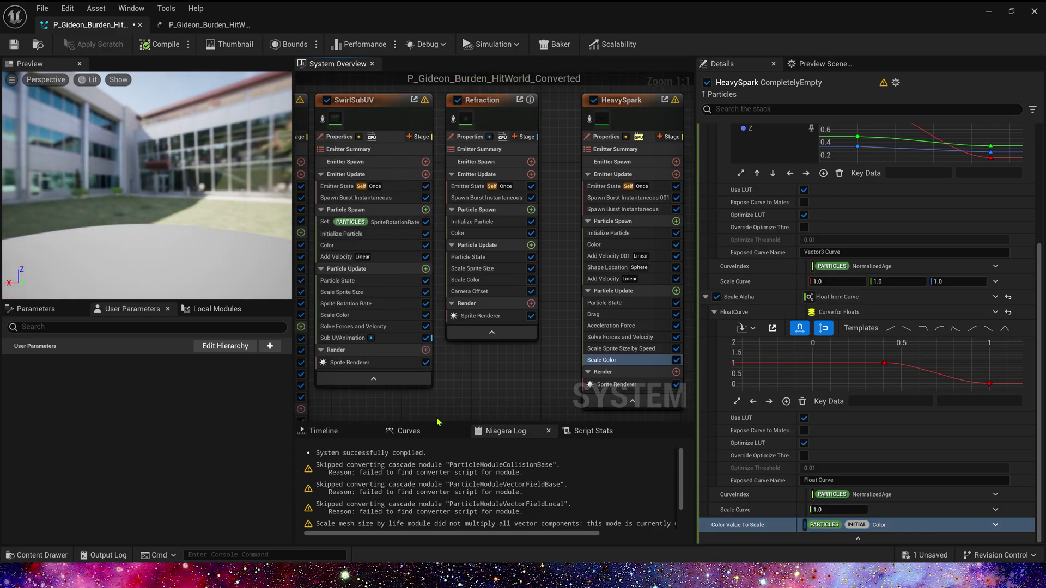
scroll(436, 420, "down", 2)
left_click(323, 431)
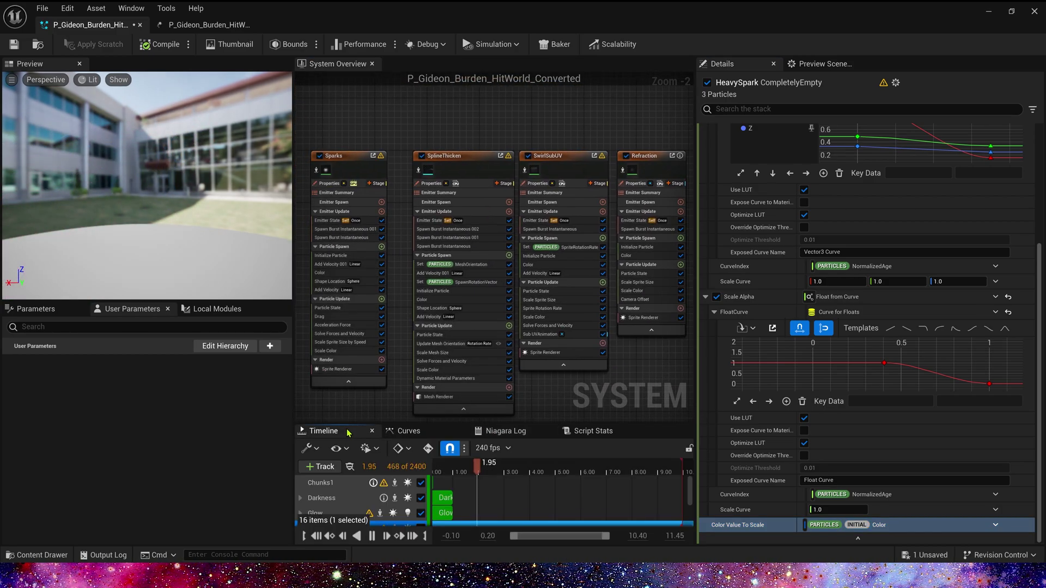
mouse_move(455, 470)
left_mouse_down()
mouse_move(442, 471)
mouse_move(456, 471)
left_mouse_up()
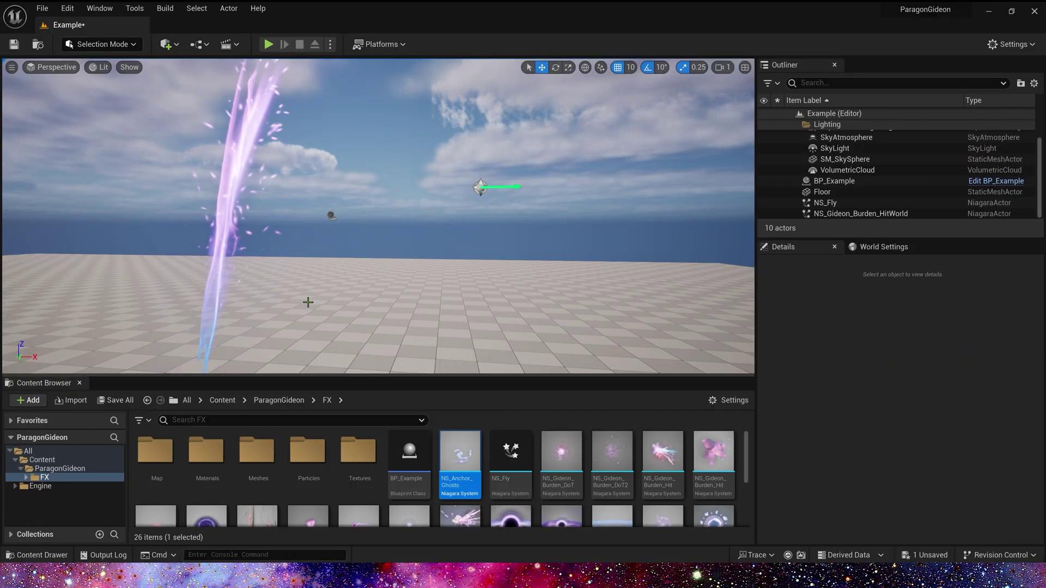
Place the NS_Gideon_Burden_HitWorld Niagara system from the FX folder into an empty area of the Example level
right_click_drag(301, 300, 256, 332)
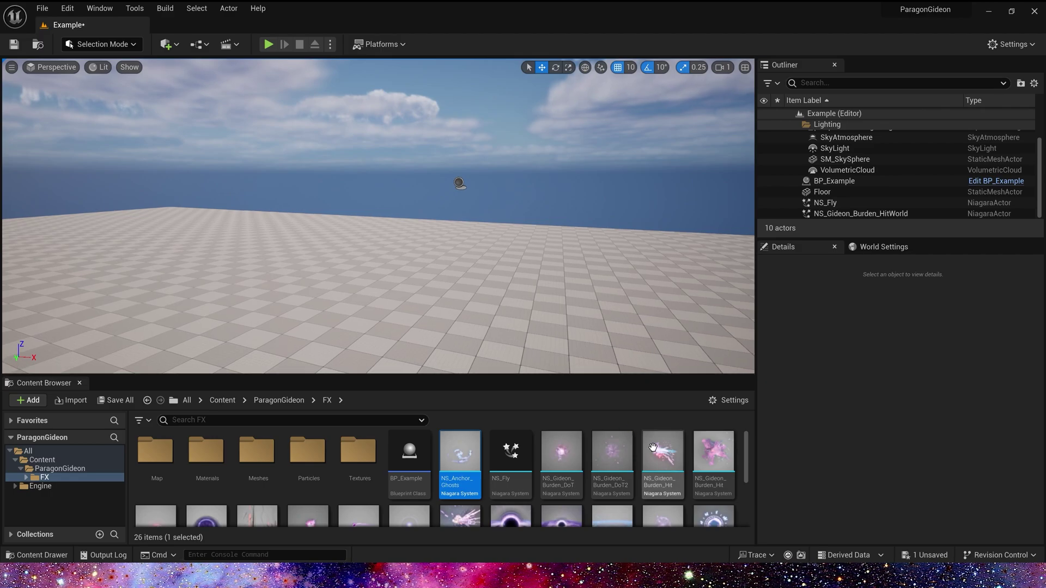
scroll(652, 447, "down", 1)
left_click_drag(659, 450, 415, 177)
right_click_drag(448, 223, 483, 209)
right_click_drag(412, 178, 413, 179)
key("s")
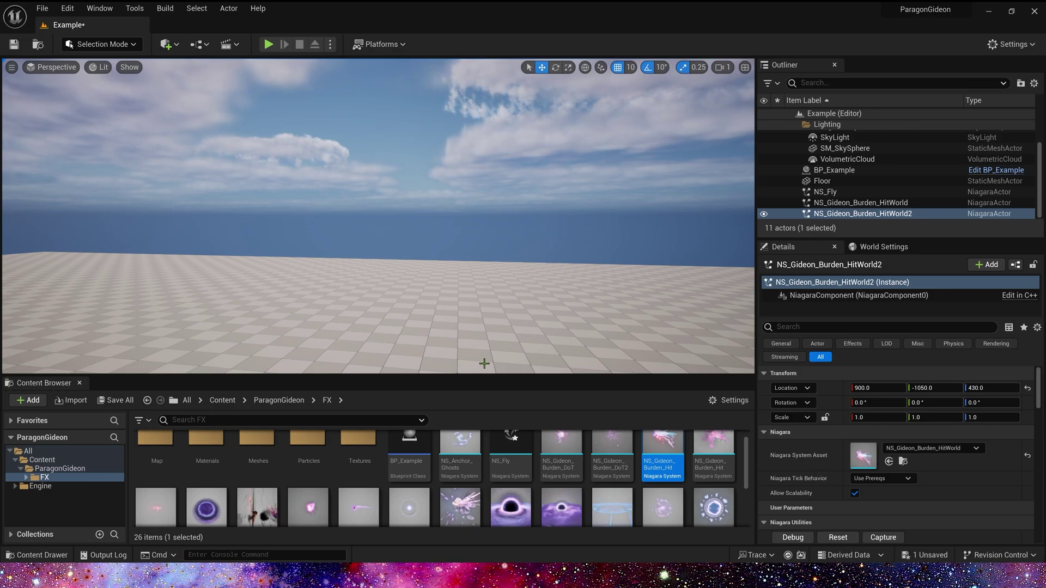
Place the NS_Gideon_Ultimate Niagara system on the floor of the Example level
scroll(562, 463, "down", 1)
left_click_drag(511, 474, 403, 300)
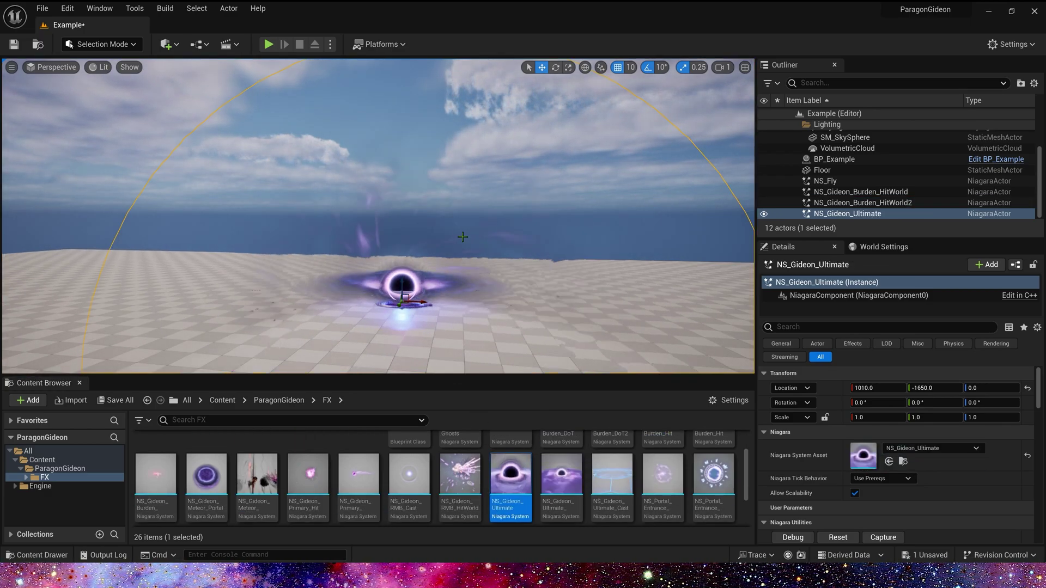